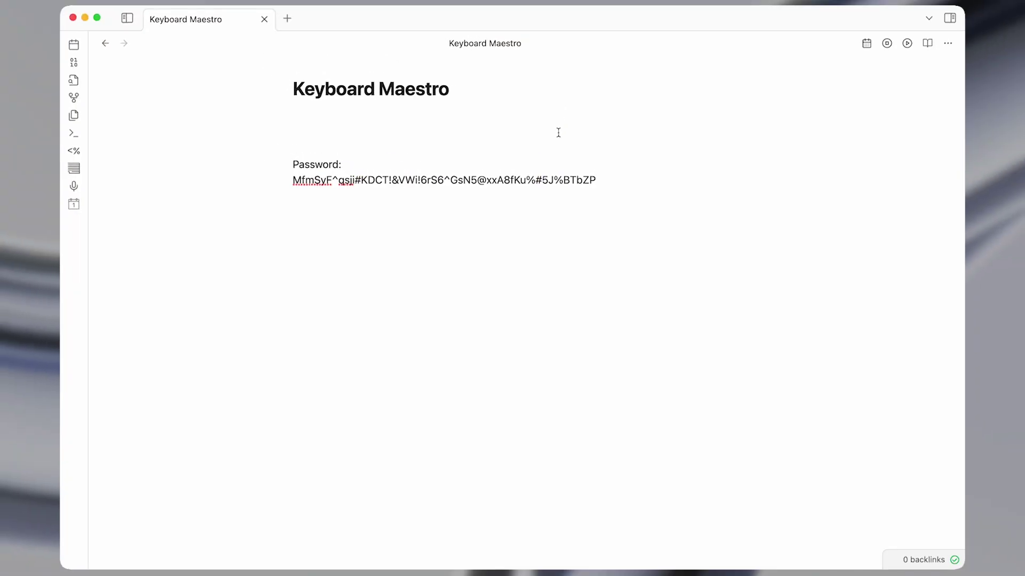
Expand ;d, ;df and ;e to insert Mon, Aug 12, 2024, 08/12/2024 and the e-mail address.
type(";d")
key("Return")
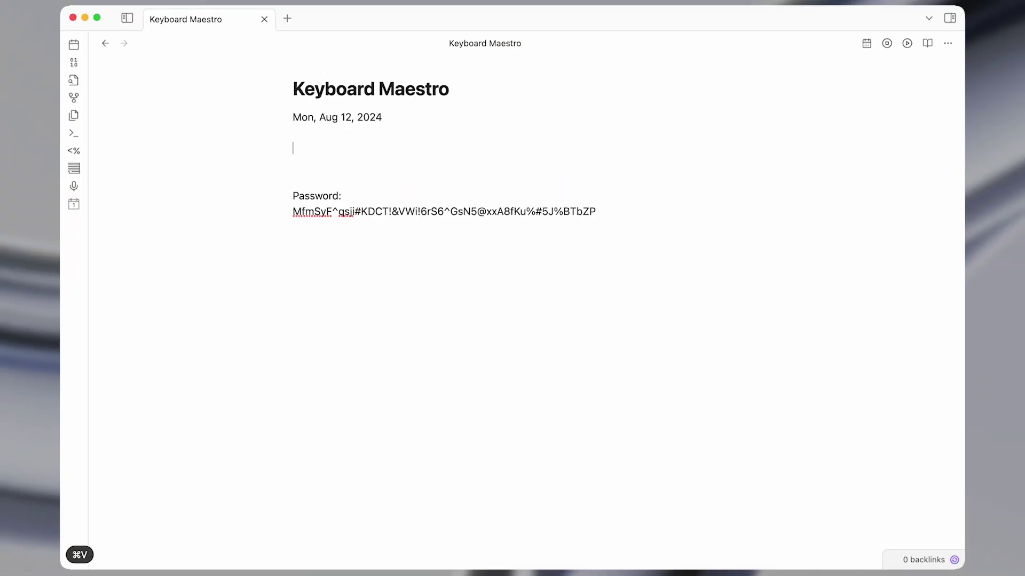
type(";df")
key("Return")
key("Return")
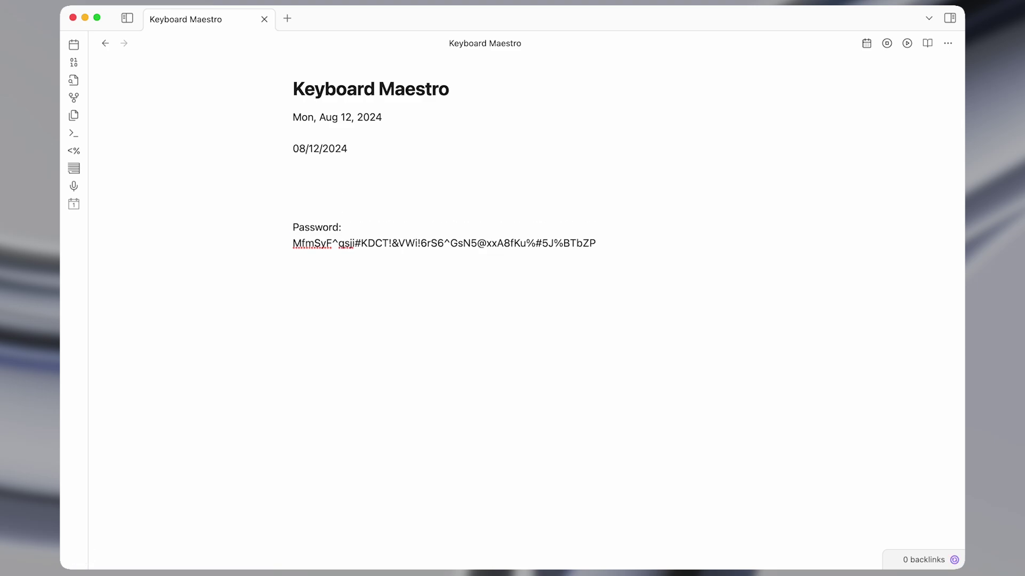
type(";e")
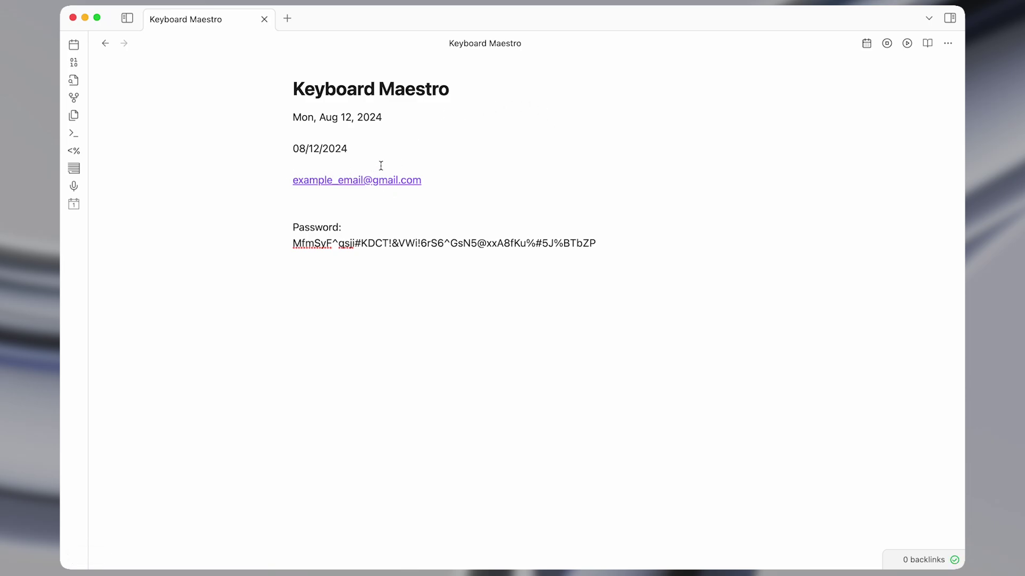
Copy the password line and have a second copy typed out below it via hotkey.
key("cmd+Down")
key("shift+cmd+Left")
key("cmd+c")
key("cmd+Right")
key("Return")
key("Return")
key("Return")
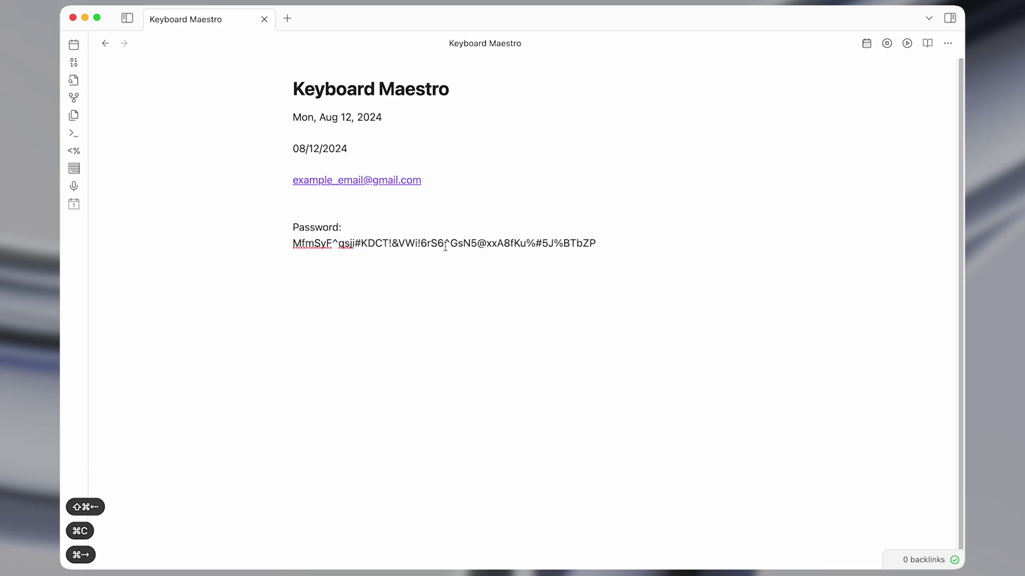
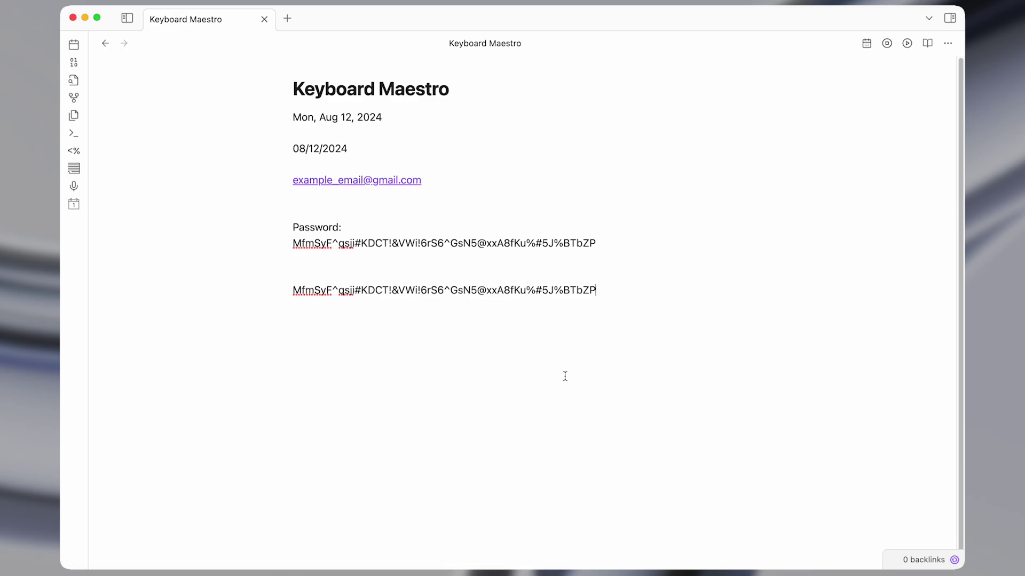
key("ctrl+alt+w")
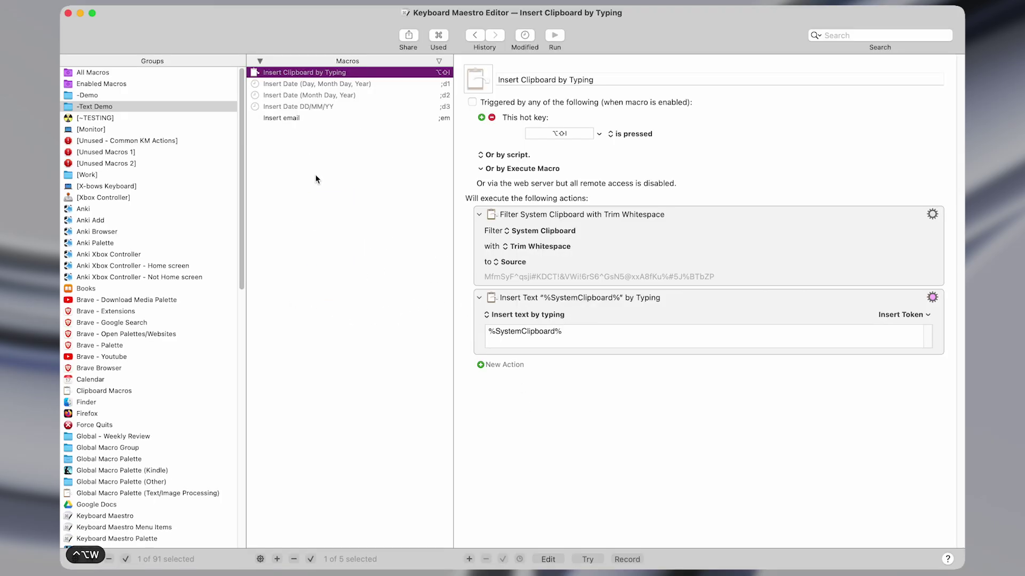
Starting from the Insert email macro, add a new empty macro named 'Insert text'.
left_click(296, 116)
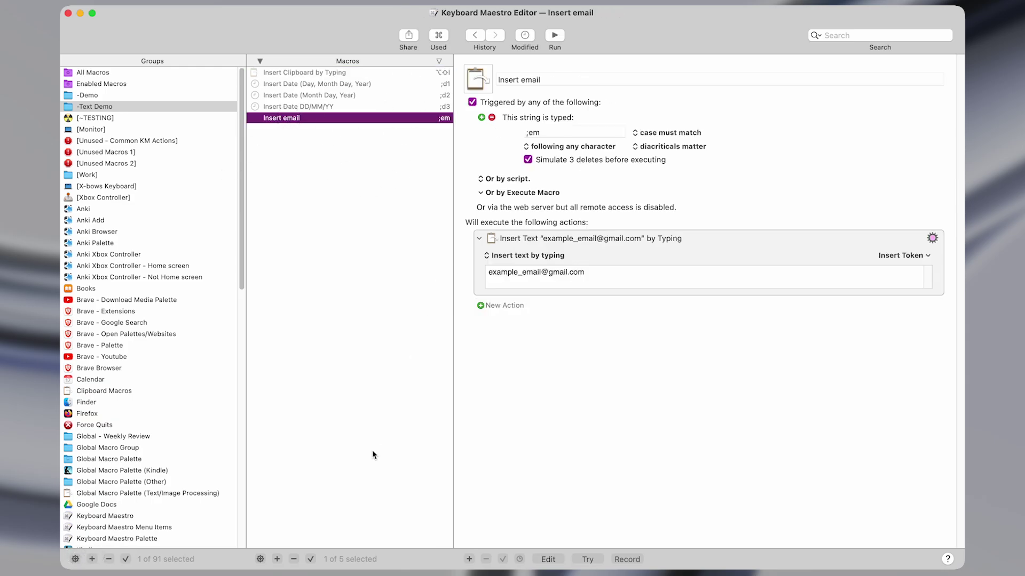
key("super+n")
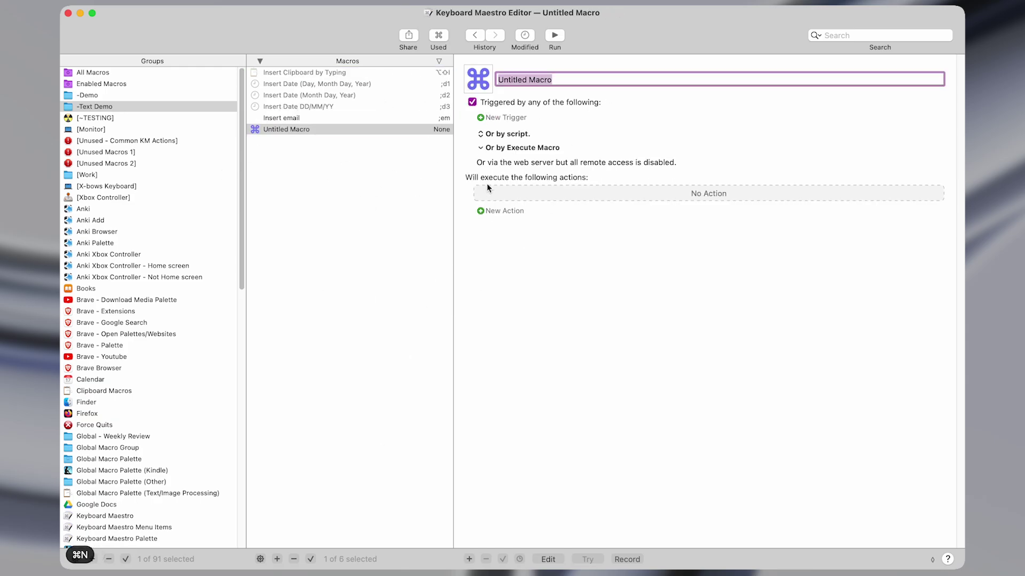
type("Insert text")
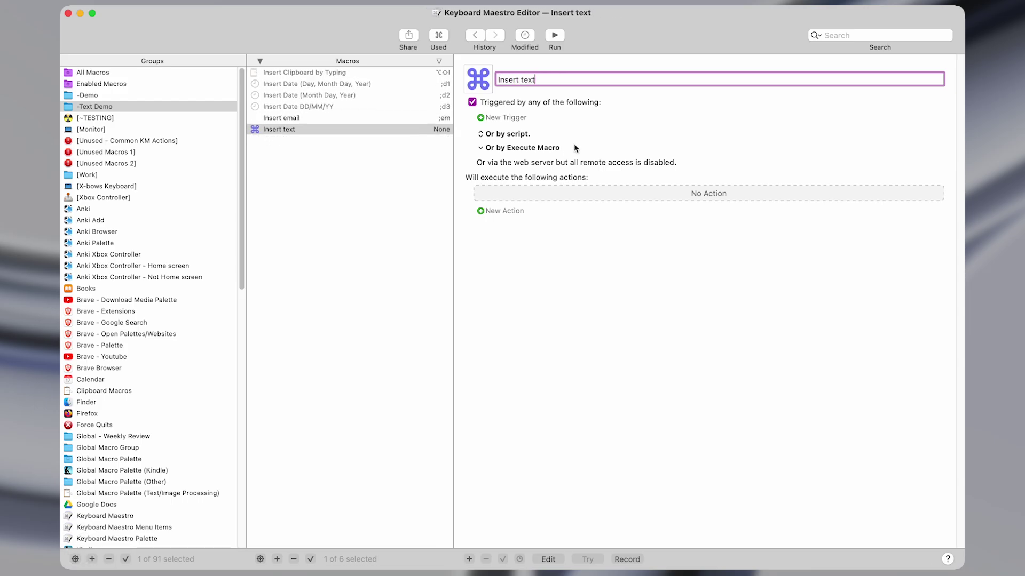
Give the Insert text macro a typed string trigger ';test' and show the Actions library.
left_click(504, 118)
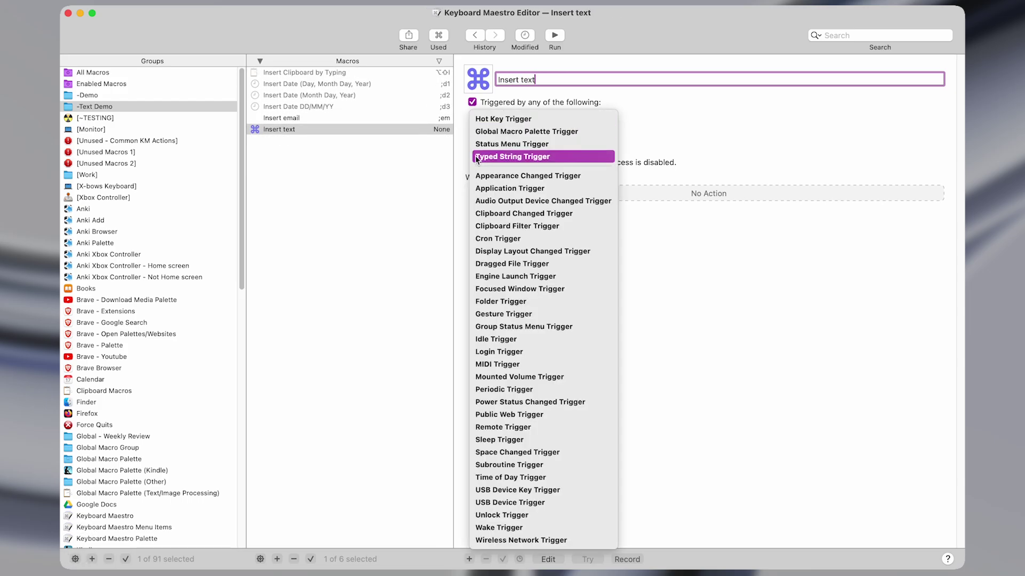
left_click(525, 157)
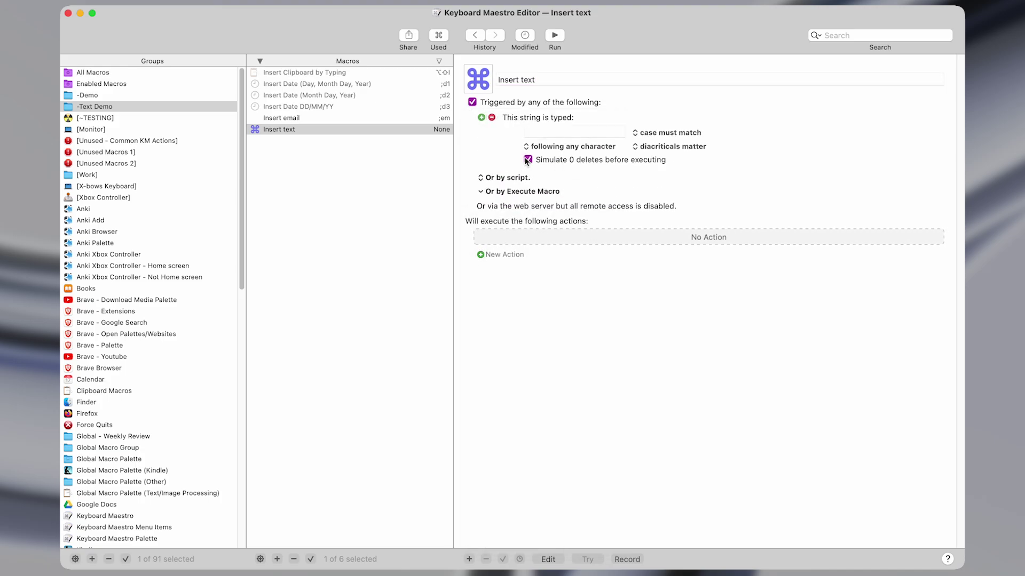
type(";test")
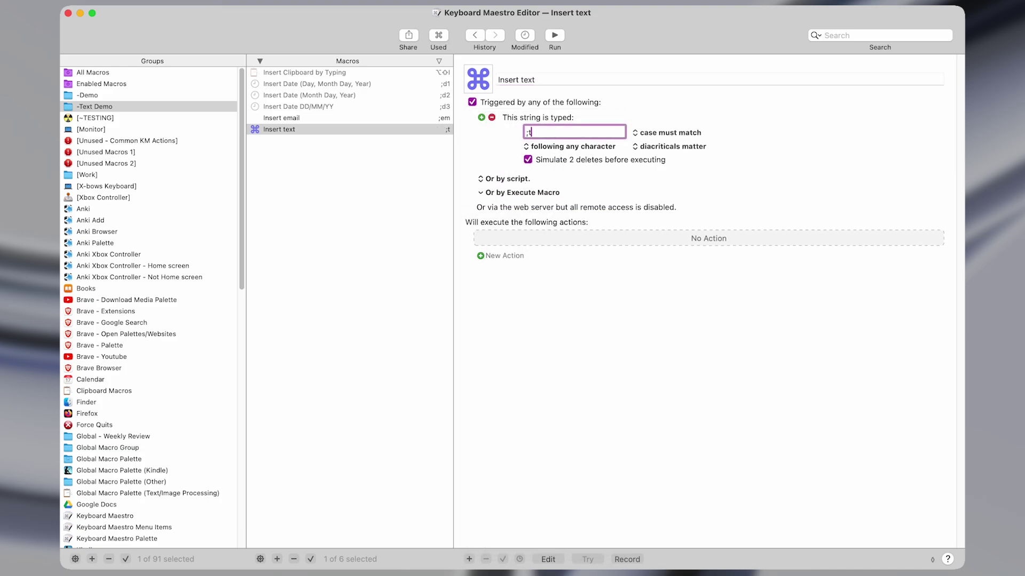
key("shift+Left")
key("shift+Left")
key("shift+Left")
key("shift+Left")
key("shift+super+Left")
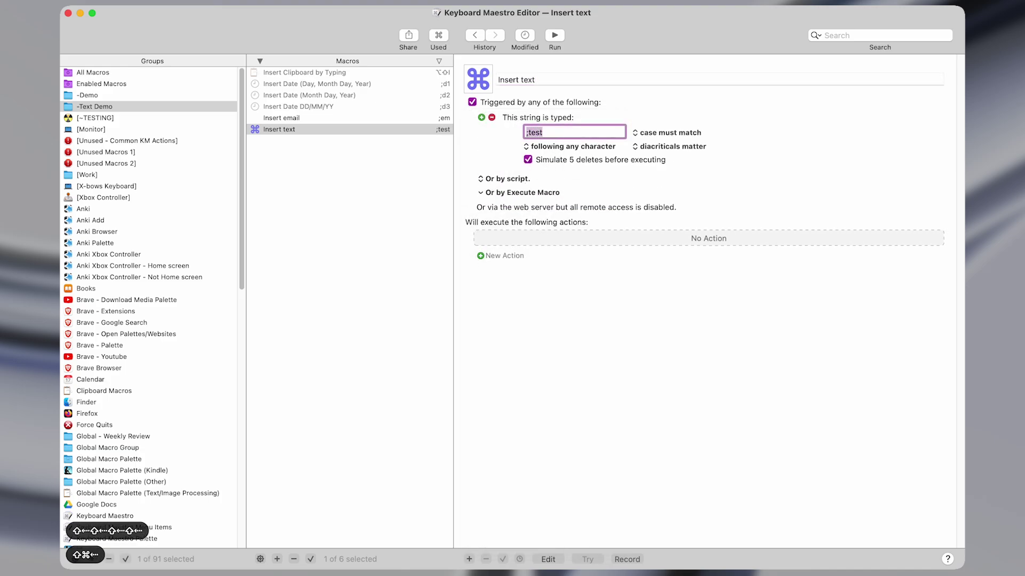
left_click(535, 131)
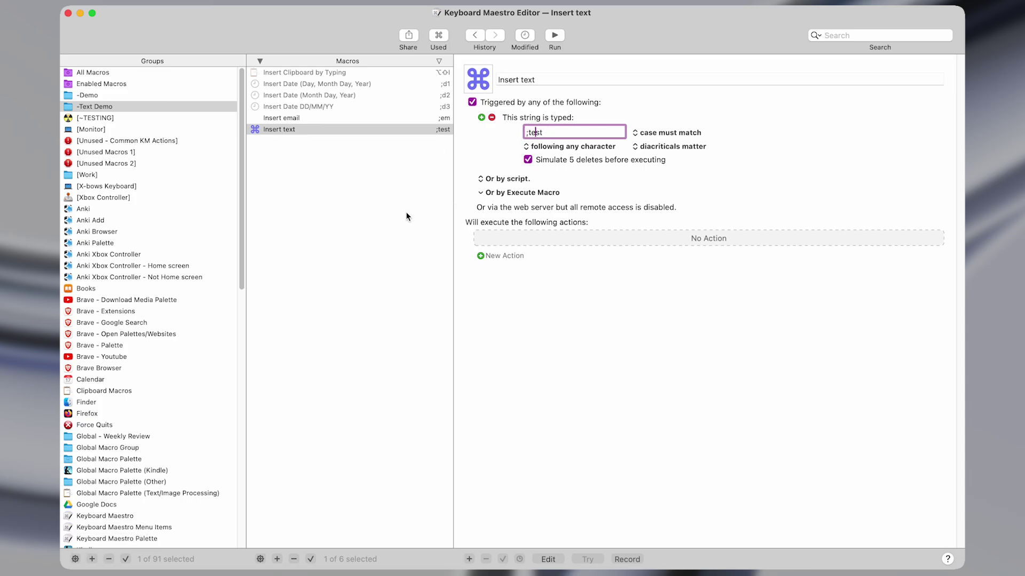
left_click(523, 236)
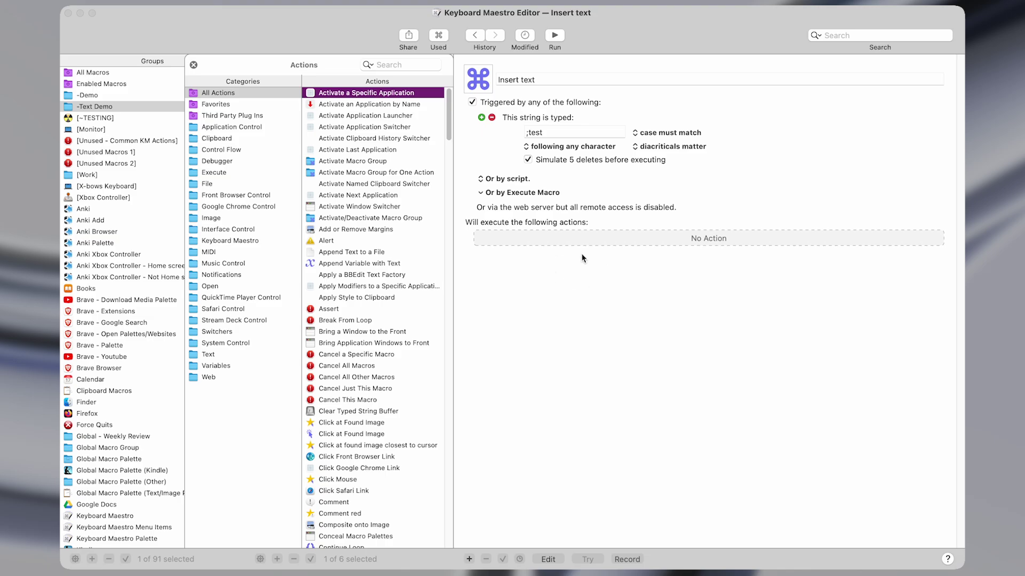
Add an Insert Text by Pasting action set to paste 'This is a test.'.
left_click(399, 65)
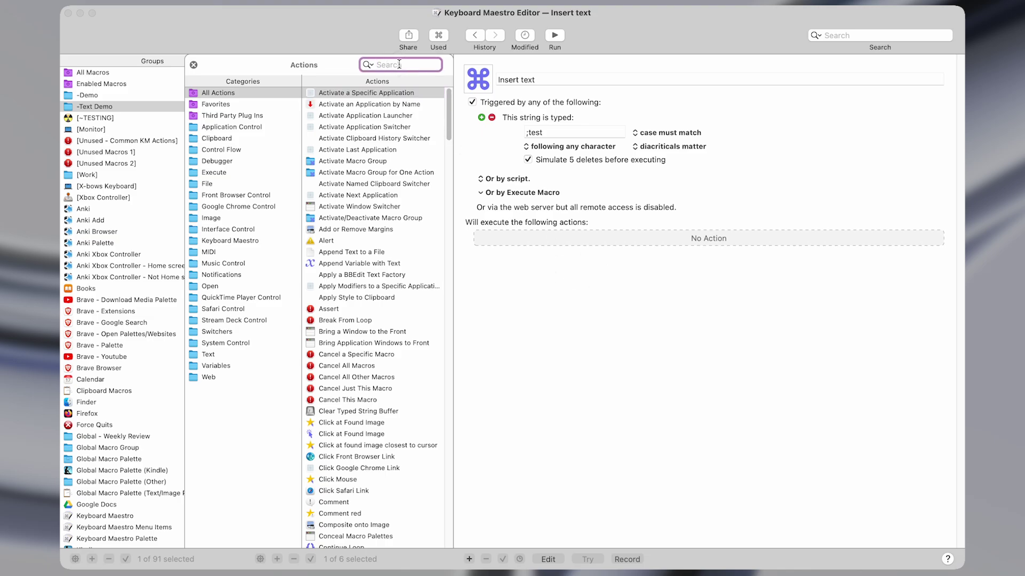
type("insert te")
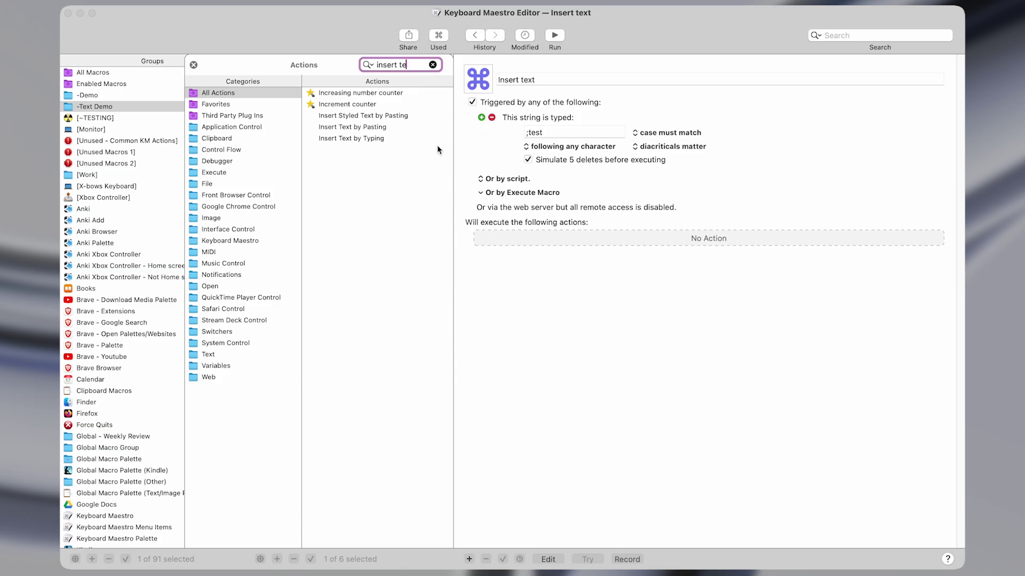
double_click(396, 131)
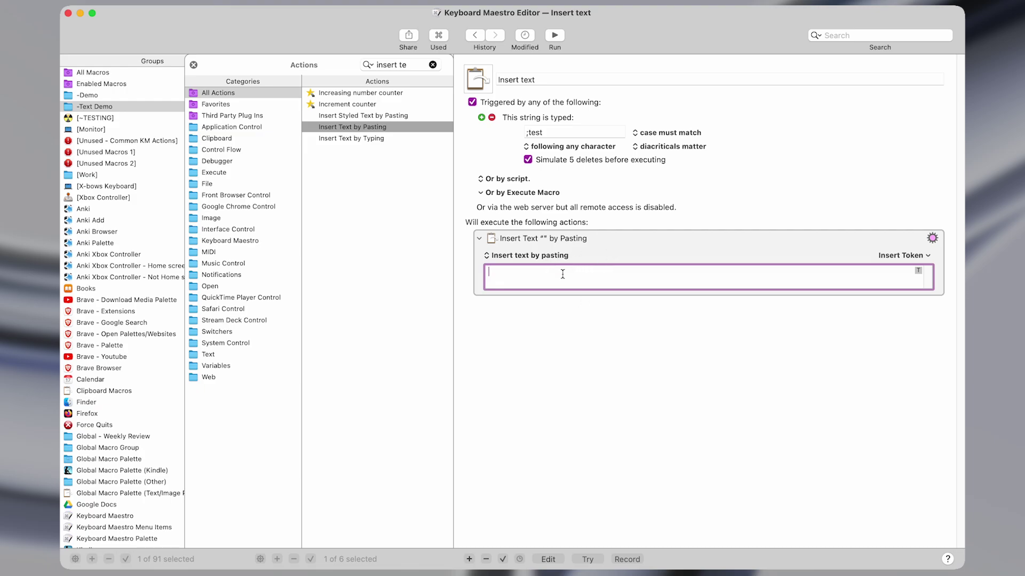
type("This is a test.")
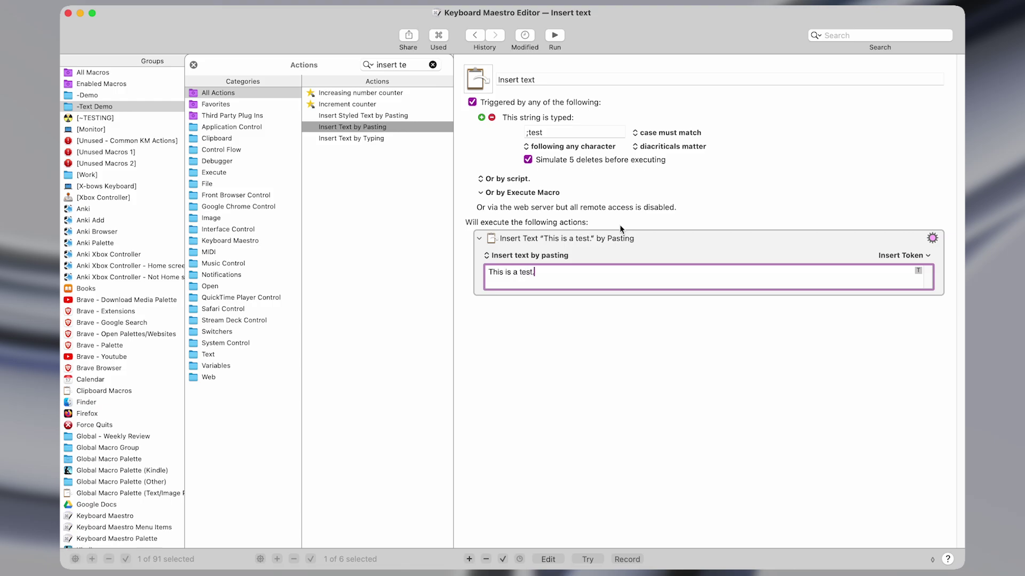
left_click(599, 256)
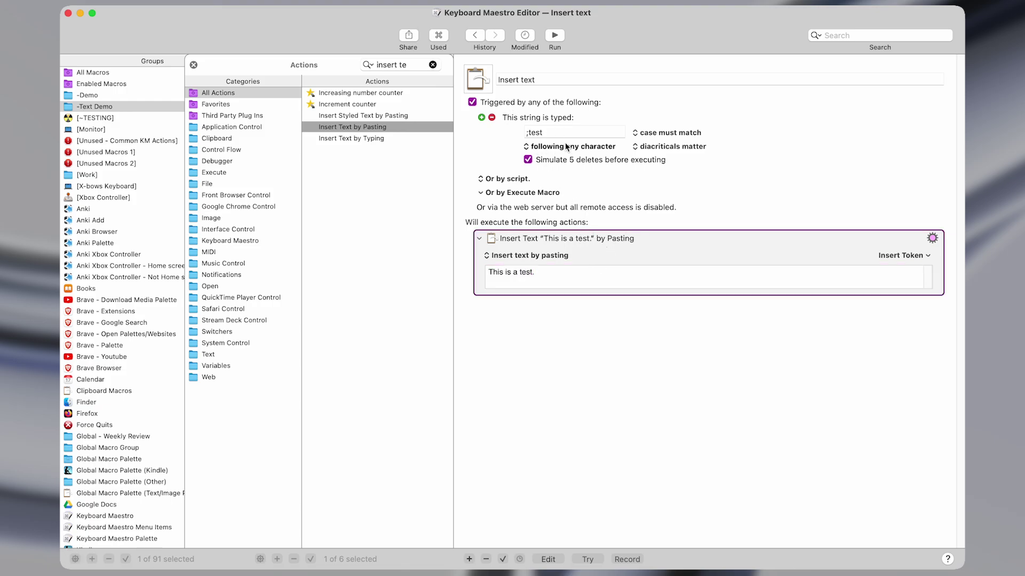
Review and adjust the ';test' typed-string trigger text in the macro editor.
key("ctrl+alt+z")
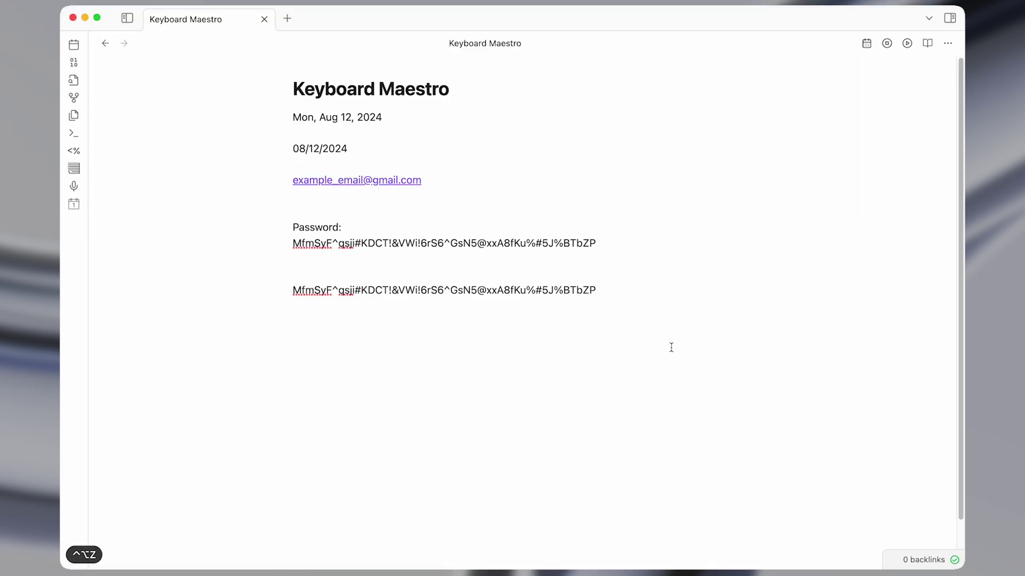
key("ctrl+alt+w")
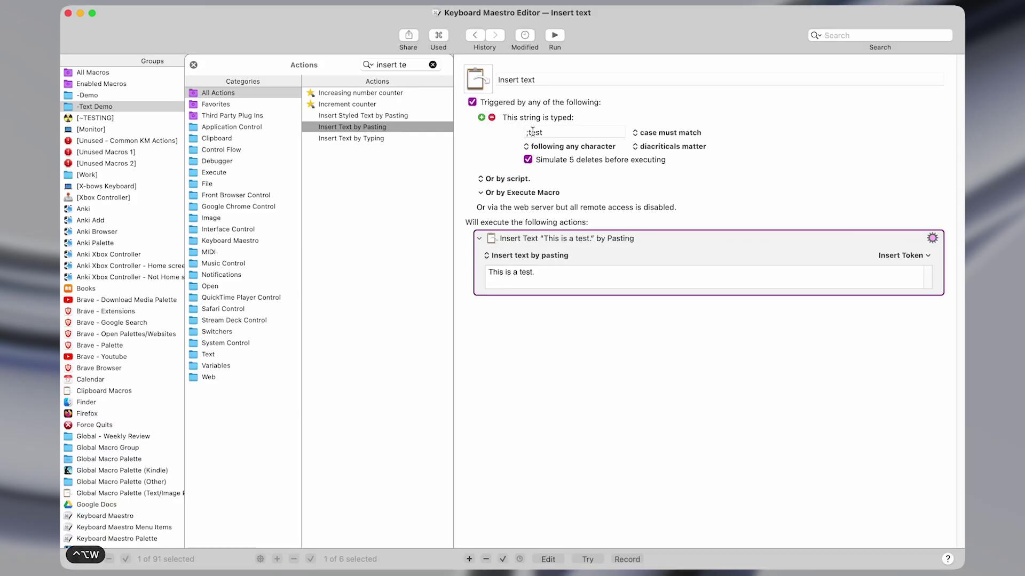
left_click(552, 131)
key("shift+super+Left")
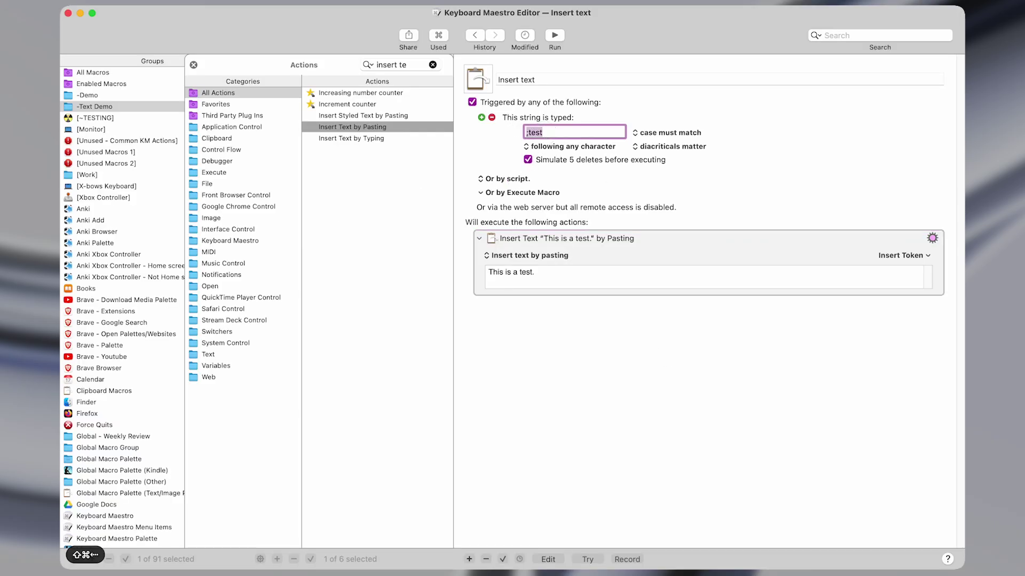
key("super+Left")
key("shift+Left")
key("shift+Left")
key("shift+super+Right")
left_click(618, 238)
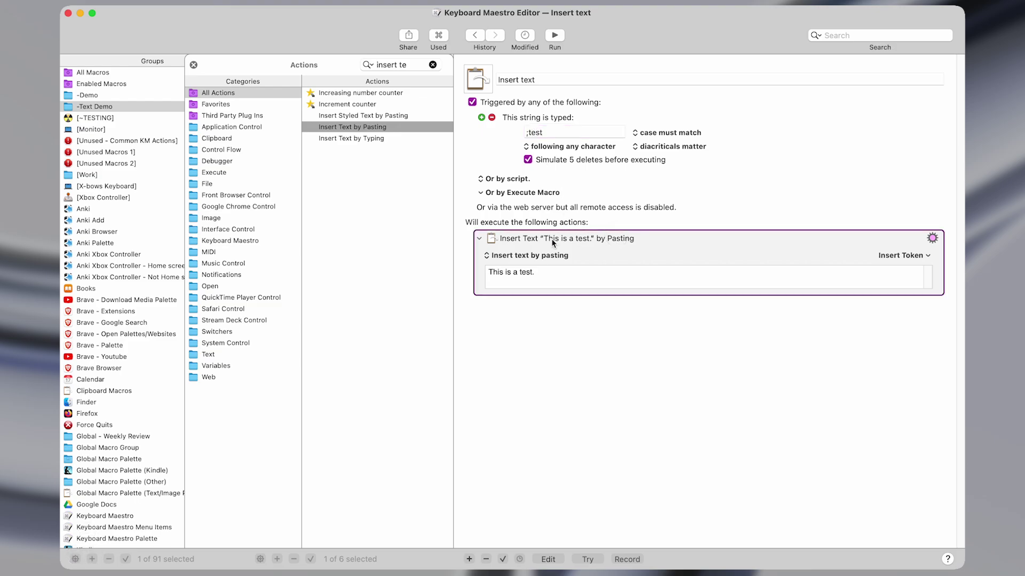
Type ;test in the Obsidian note so it expands to 'This is a test.', then select it.
key("ctrl+alt+z")
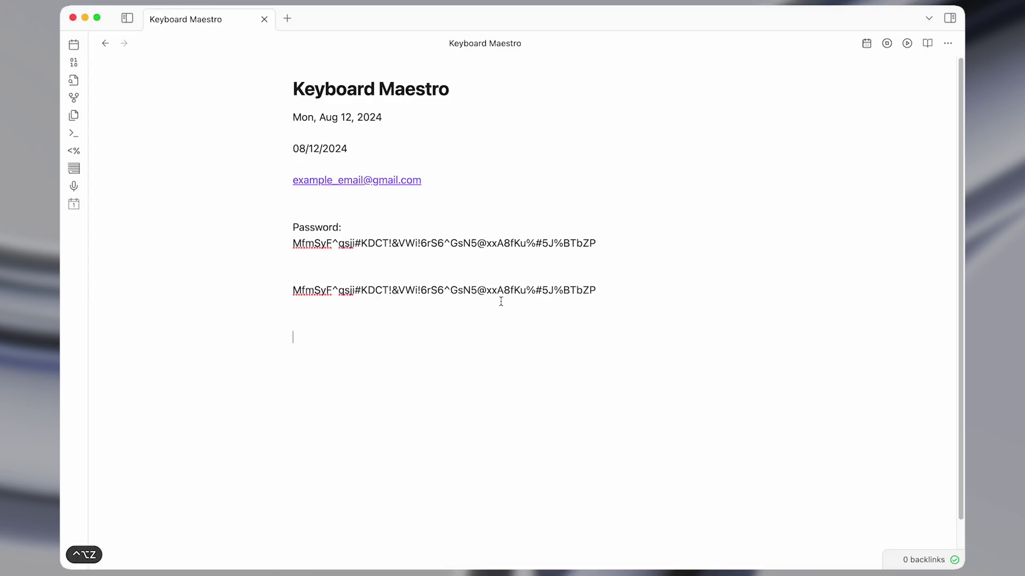
key("super+Tab")
key("ctrl+alt+z")
type("test.")
key("super+shift+Left")
key("super+c")
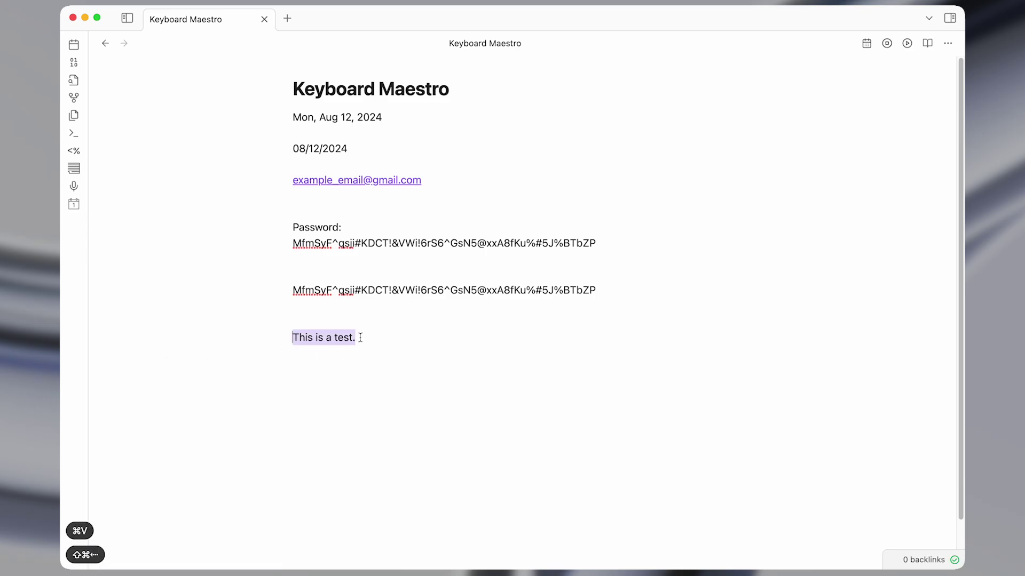
key("ctrl+alt+w")
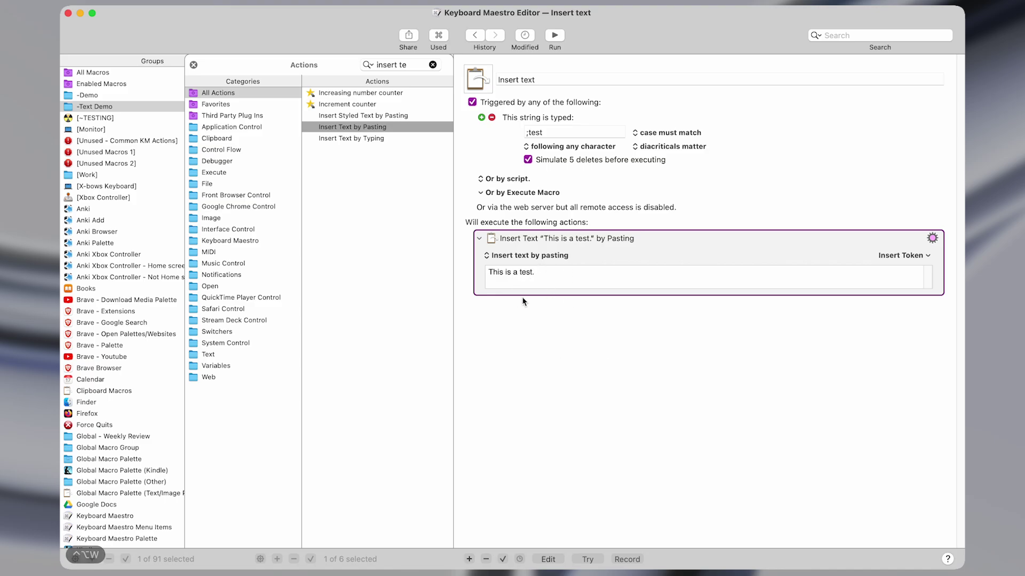
Paste extra 'This is a test.' lines into the Obsidian note.
key("super+Tab")
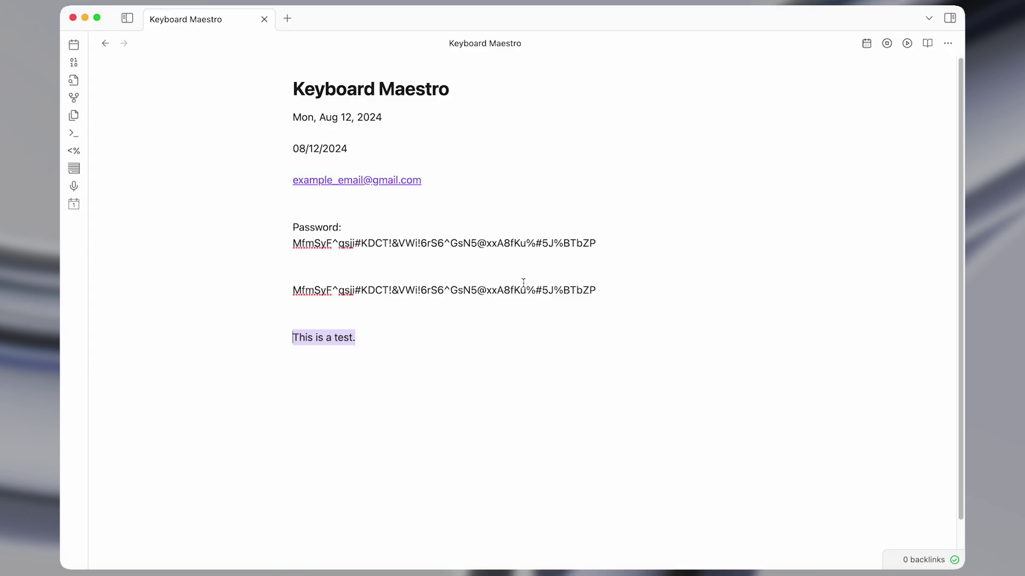
key("super+Right")
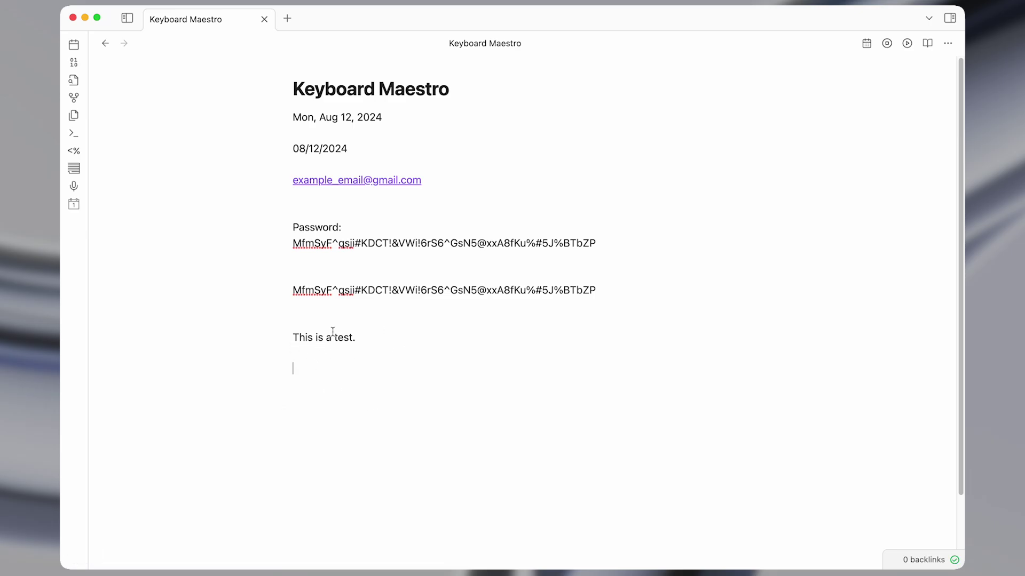
key("ctrl+alt+w")
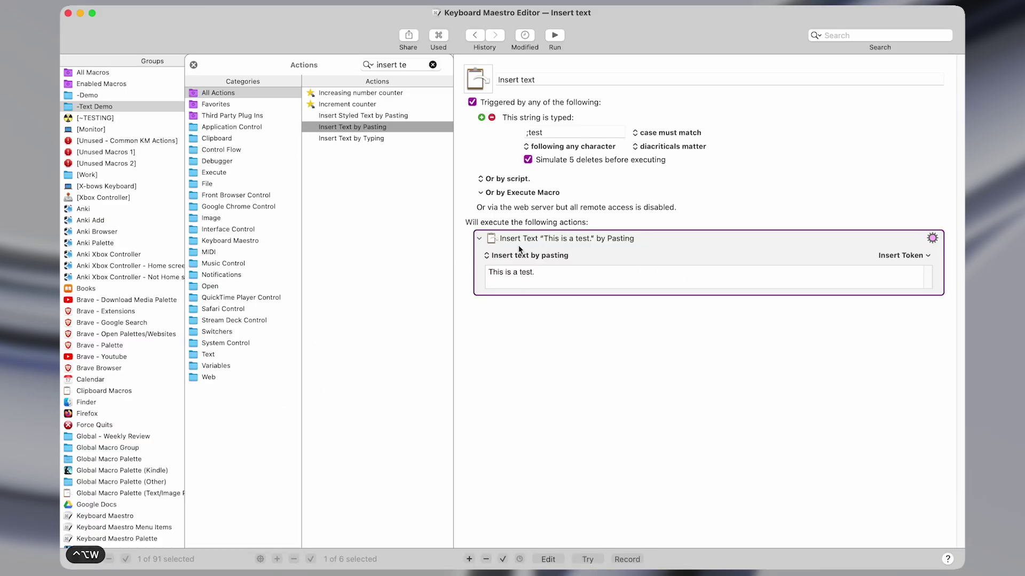
key("ctrl+alt+z")
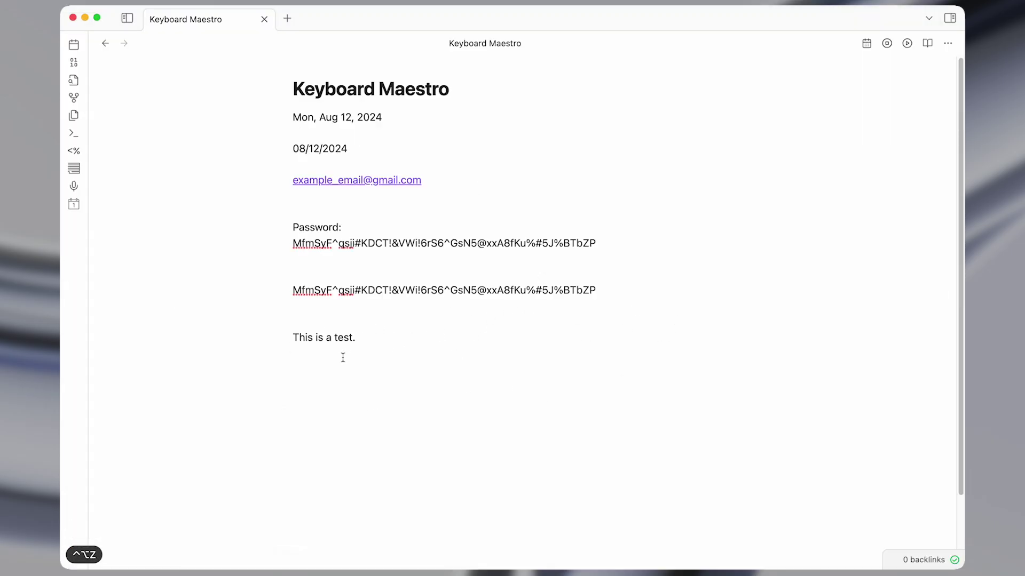
key("super+v")
key("super+v")
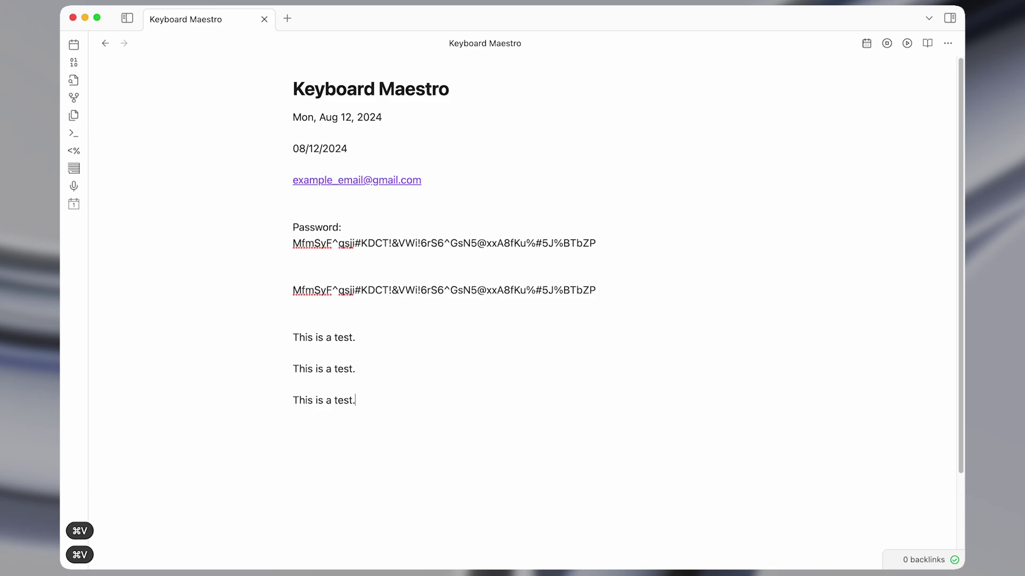
Delete the two extra test lines, leaving a single 'This is a test.' line.
key("shift+Up")
key("shift+Up")
key("shift+Up")
key("shift+super+Left")
key("BackSpace")
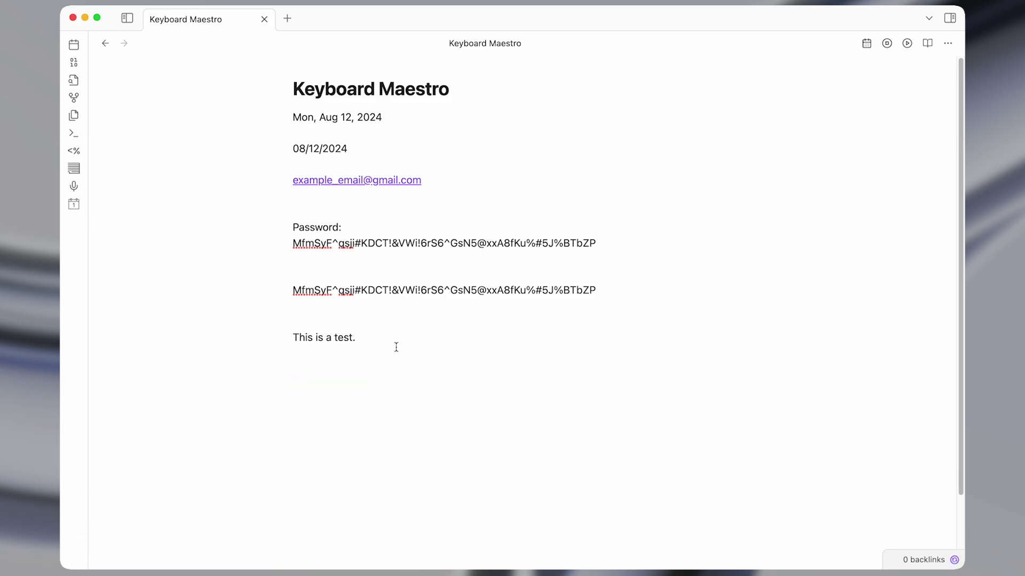
left_click_drag(292, 337, 359, 337)
key("ctrl+alt+w")
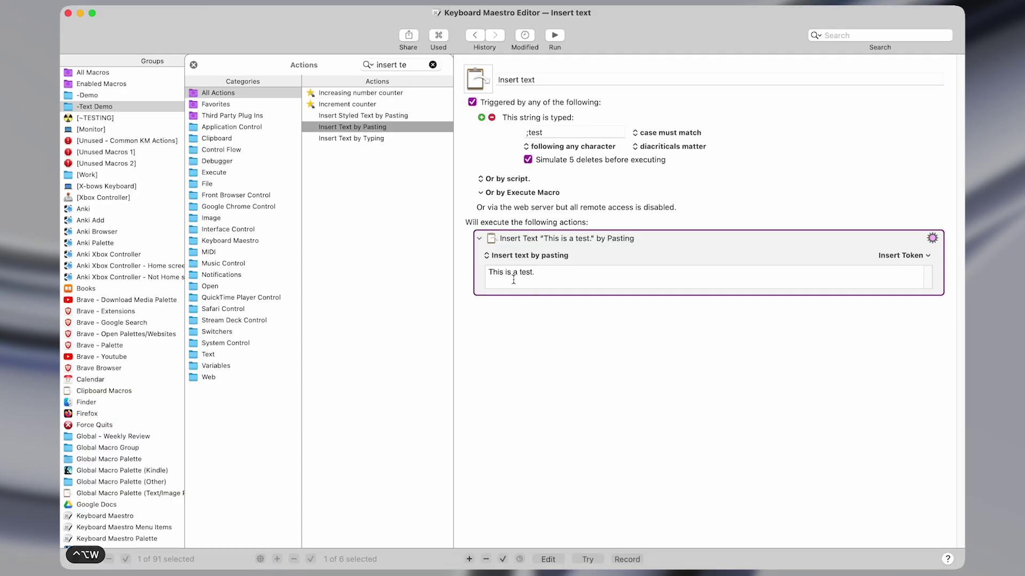
Add a Delete Current System Clipboard action after the Insert Text by Pasting action.
left_click(433, 64)
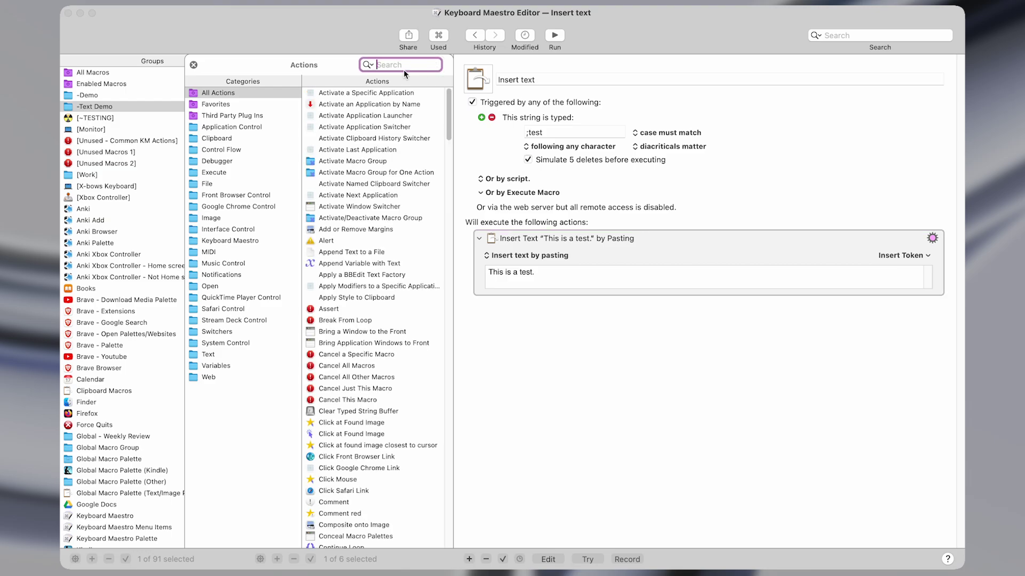
type("clipbo")
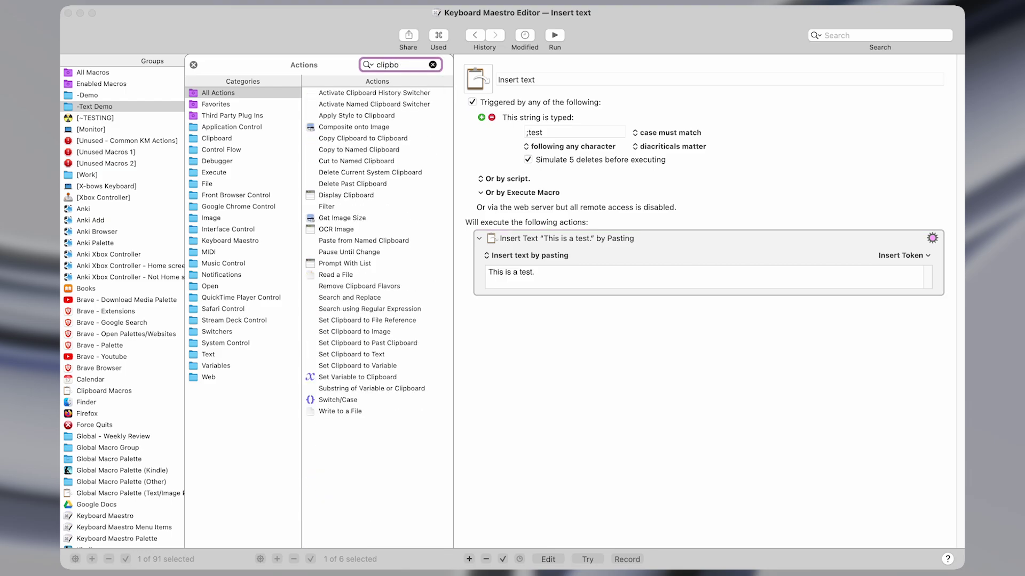
double_click(379, 172)
left_click(671, 324)
left_click(608, 255)
In Obsidian, copy 08/12/2024, paste it on the last line and expand the test snippet below.
key("super+Tab")
left_click(361, 148)
key("shift+super+Left")
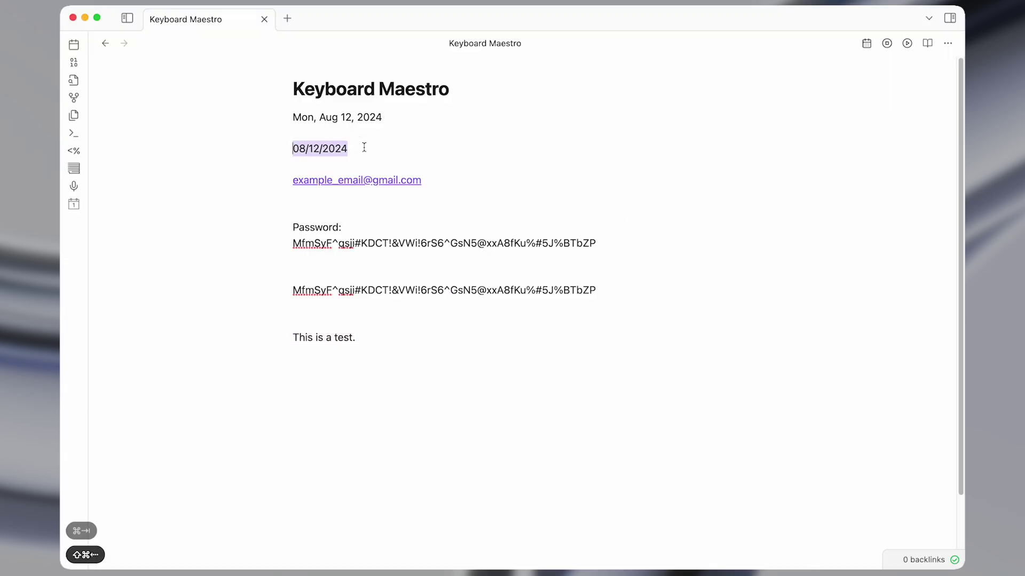
key("super+c")
key("super+Down")
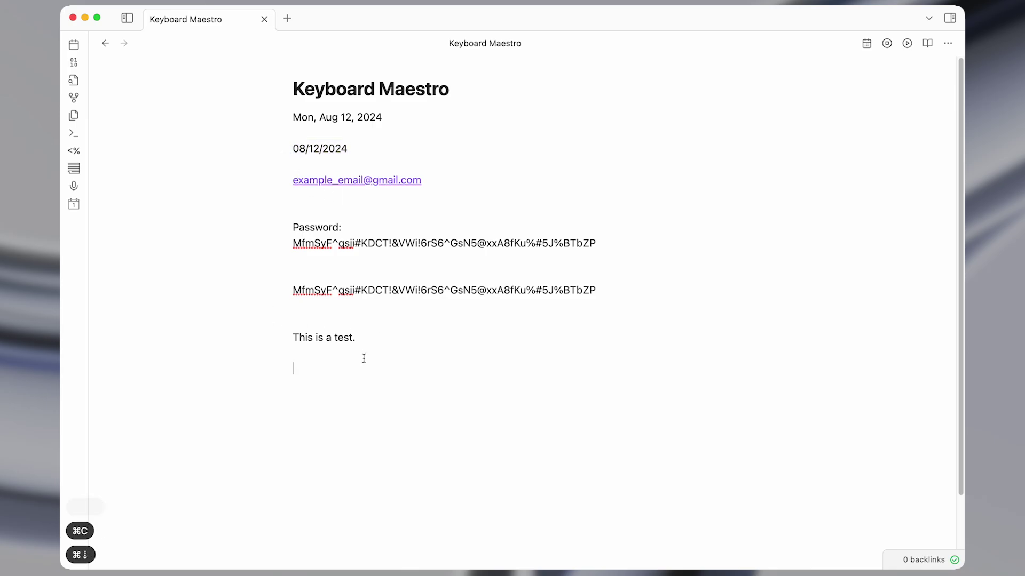
key("super+v")
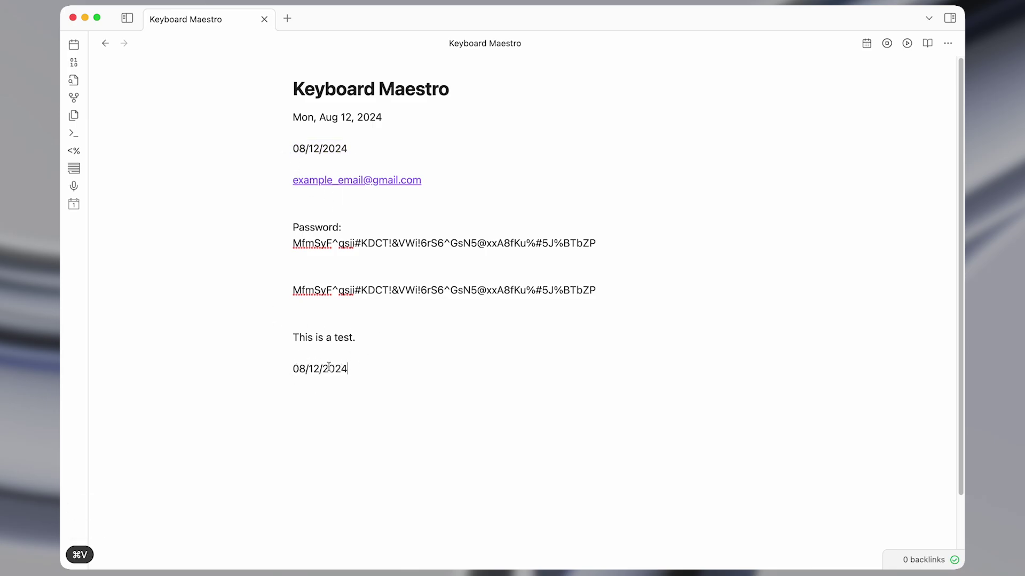
key("Return")
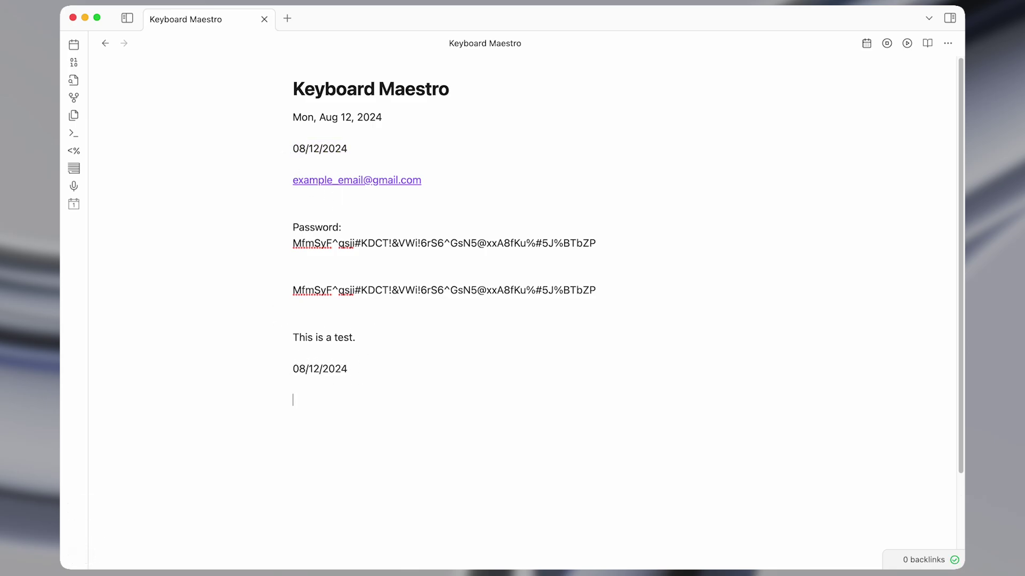
type(";tt")
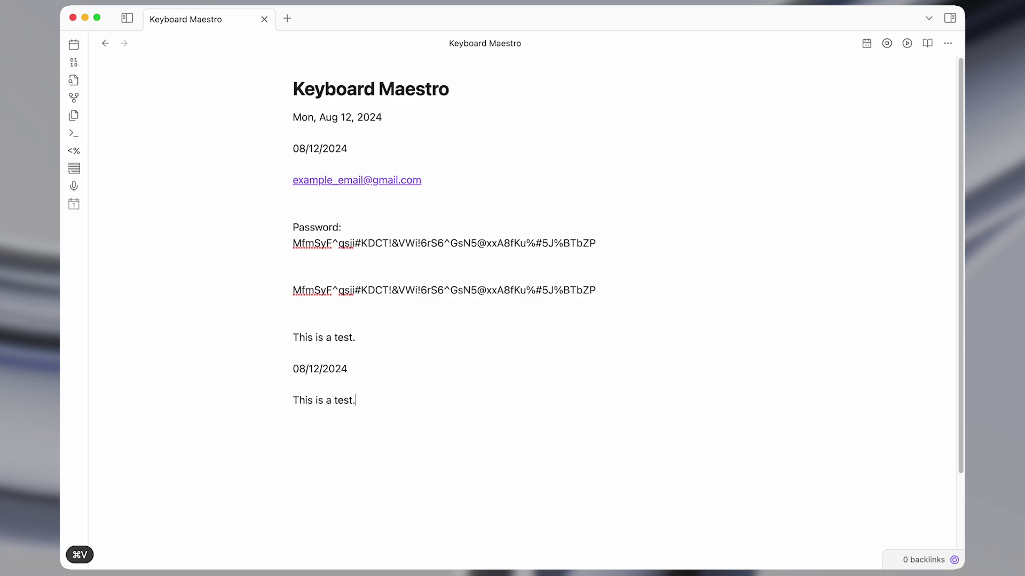
triple_click(319, 370)
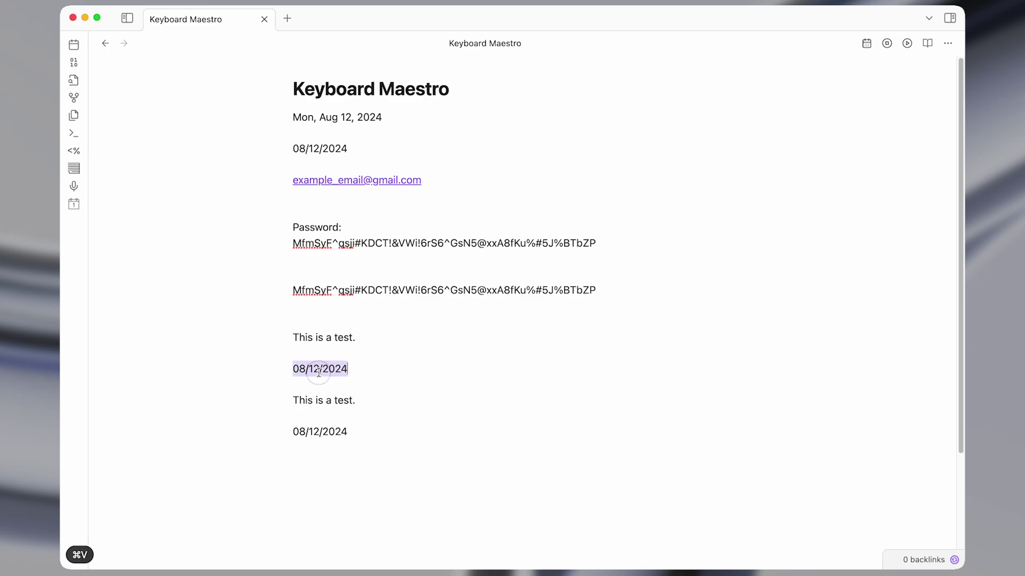
left_click(369, 399)
key("shift+super+Left")
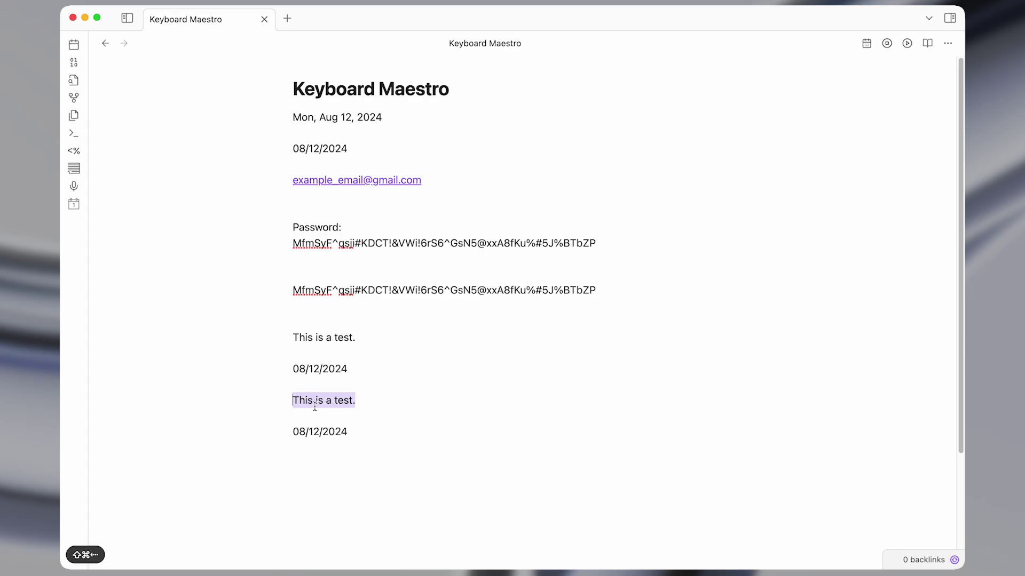
key("ctrl+alt+w")
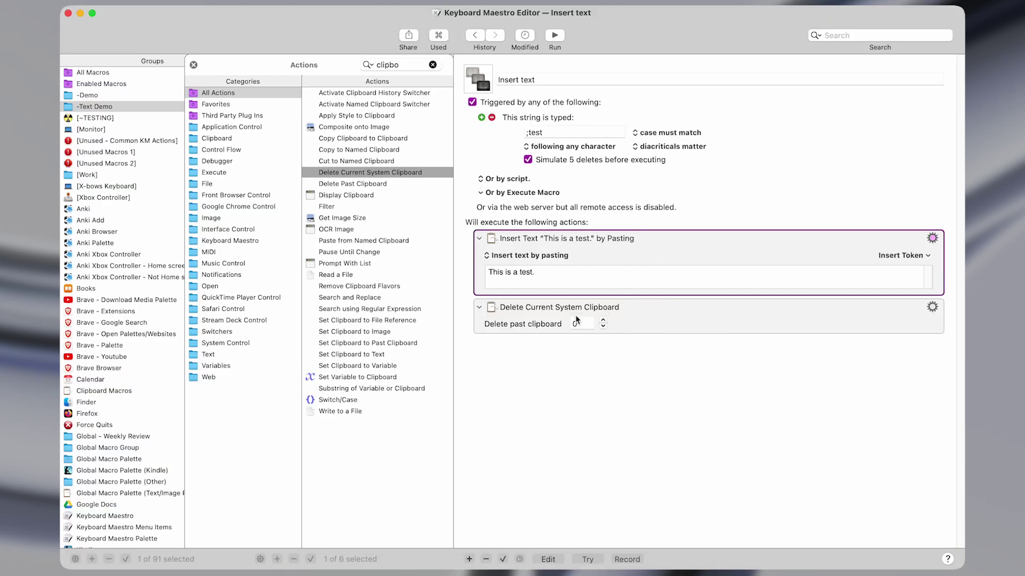
Remove the Delete Current System Clipboard action and switch Insert Text to 'Insert text by typing'.
left_click(614, 312)
key("Delete")
left_click(555, 256)
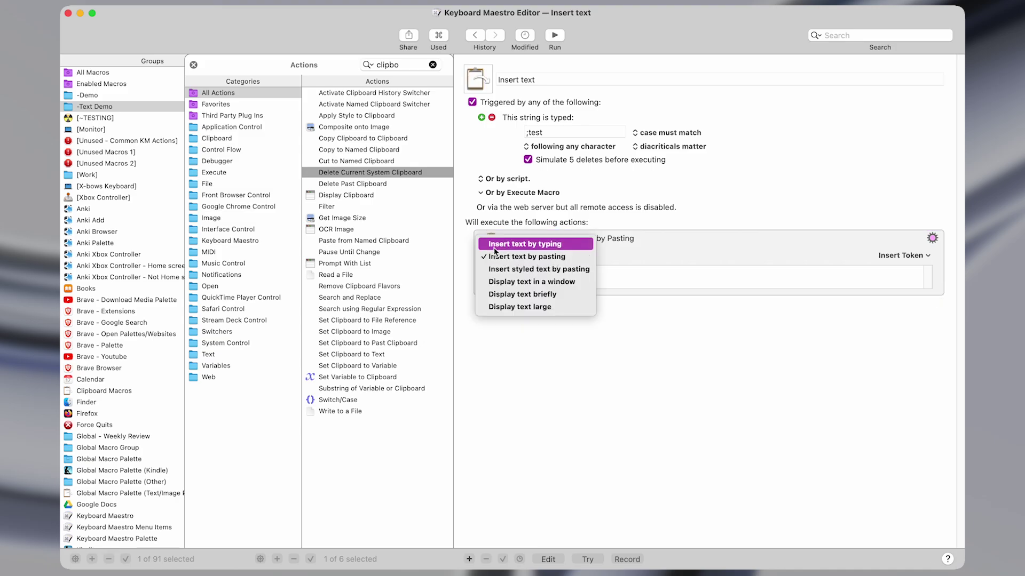
left_click(550, 245)
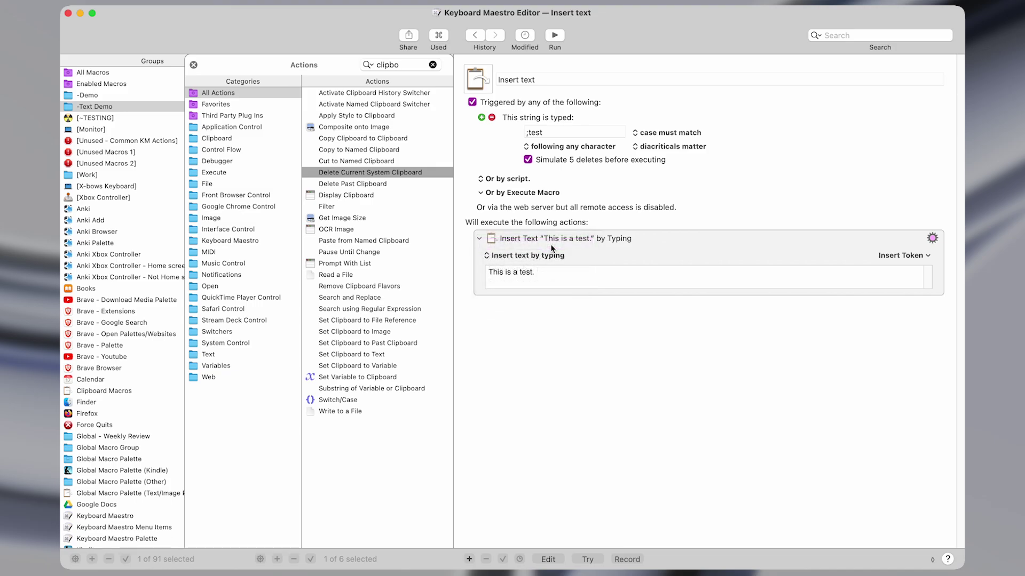
left_click(571, 274)
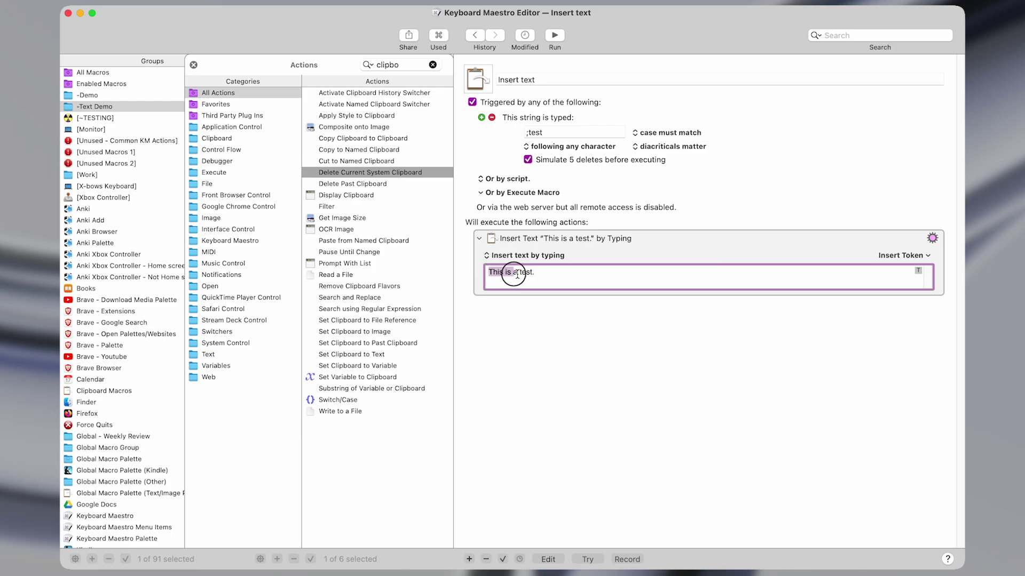
left_click(544, 273)
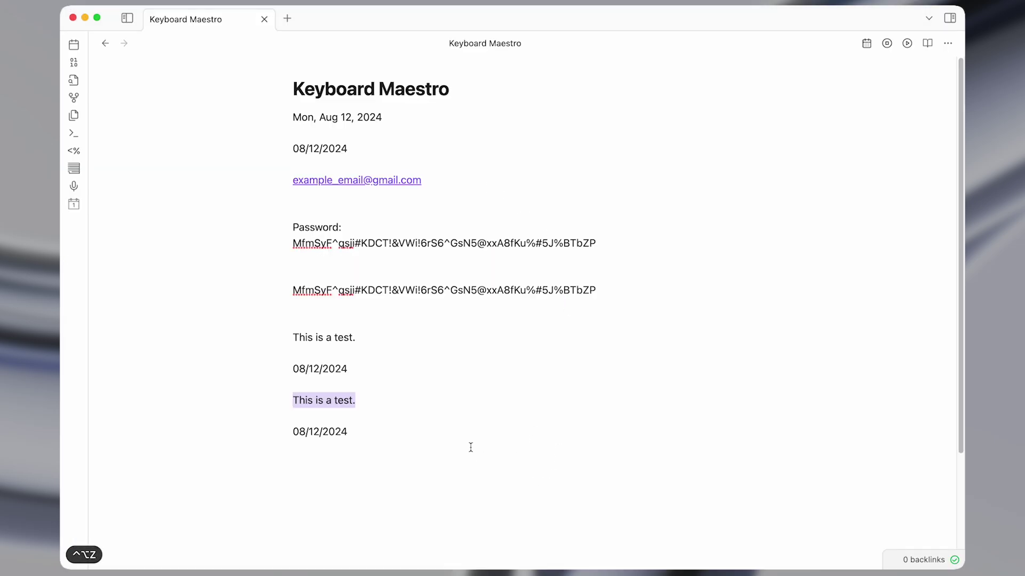
Delete the four test lines and type ;test to produce one typed 'This is a test.' line.
left_click_drag(470, 447, 321, 325)
key("BackSpace")
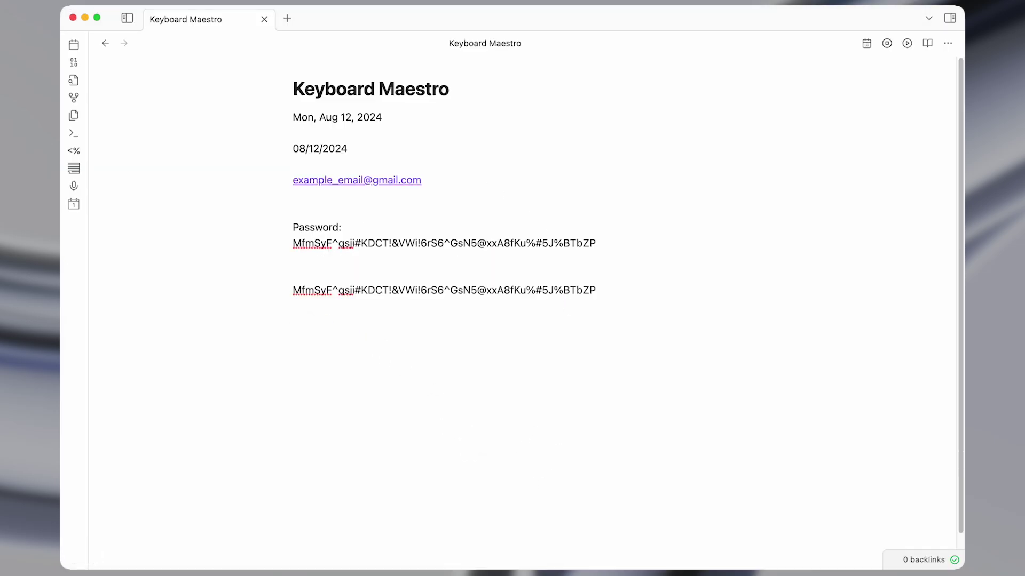
type(";test.")
left_click_drag(441, 182, 266, 96)
left_click(309, 146)
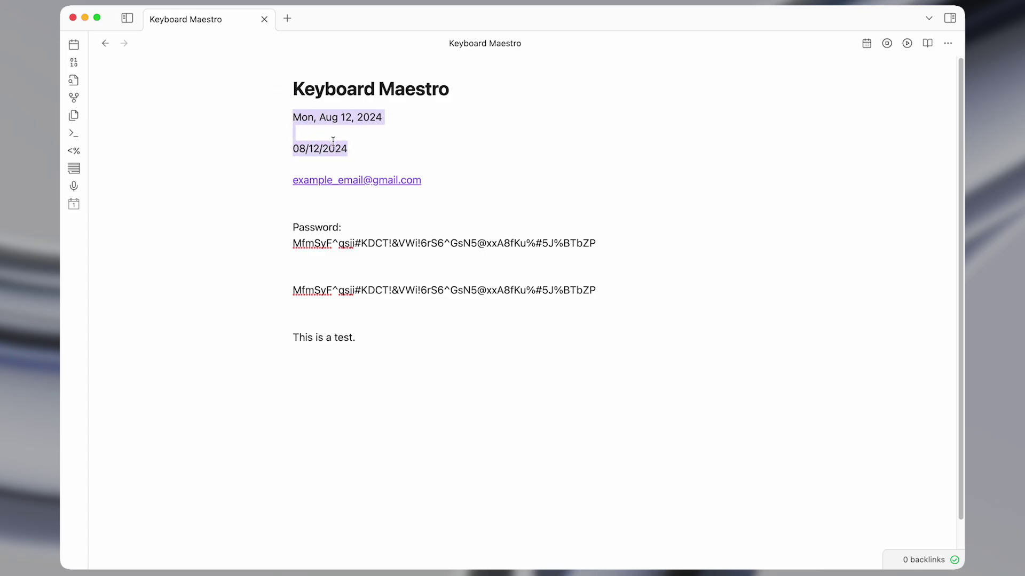
Create a new macro named 'Insert today's date'.
key("super+Tab")
key("super+n")
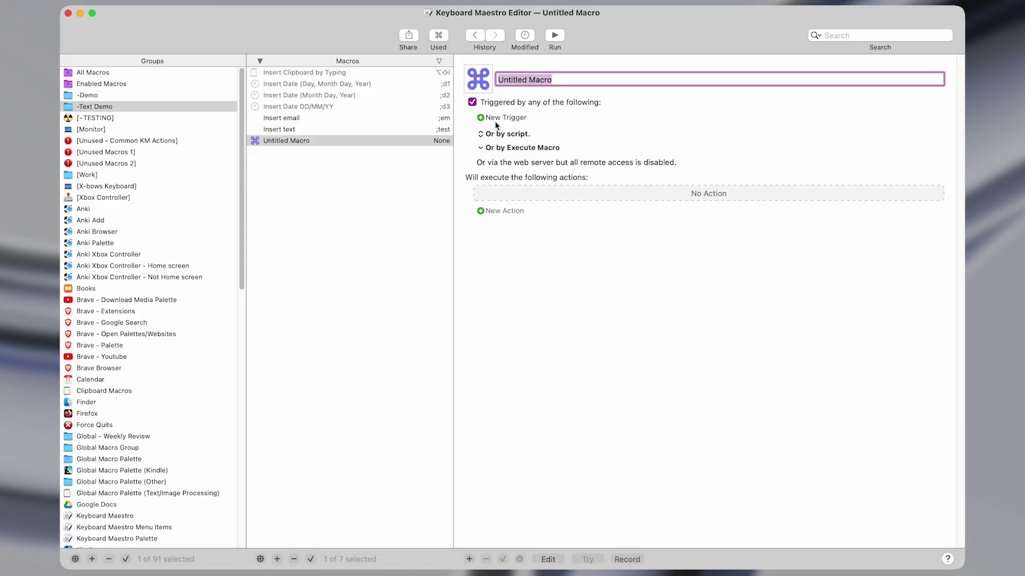
type("Inest")
key("BackSpace")
key("BackSpace")
key("BackSpace")
type("sert d")
type("ate")
key("alt+BackSpace")
type("today's date")
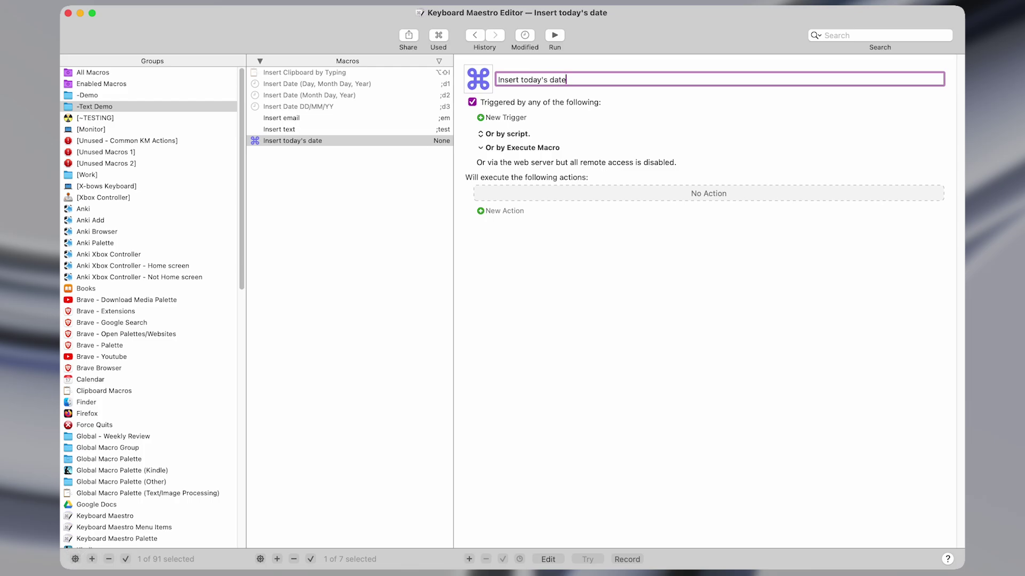
Add an Insert Text by Pasting action holding the placeholder 'Text'.
left_click(501, 211)
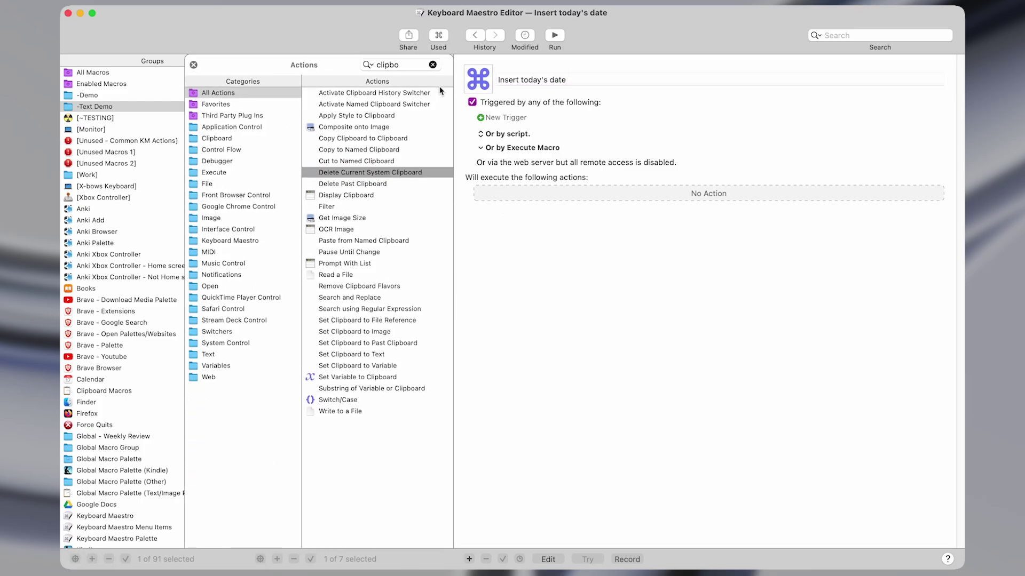
left_click(432, 64)
type("insert")
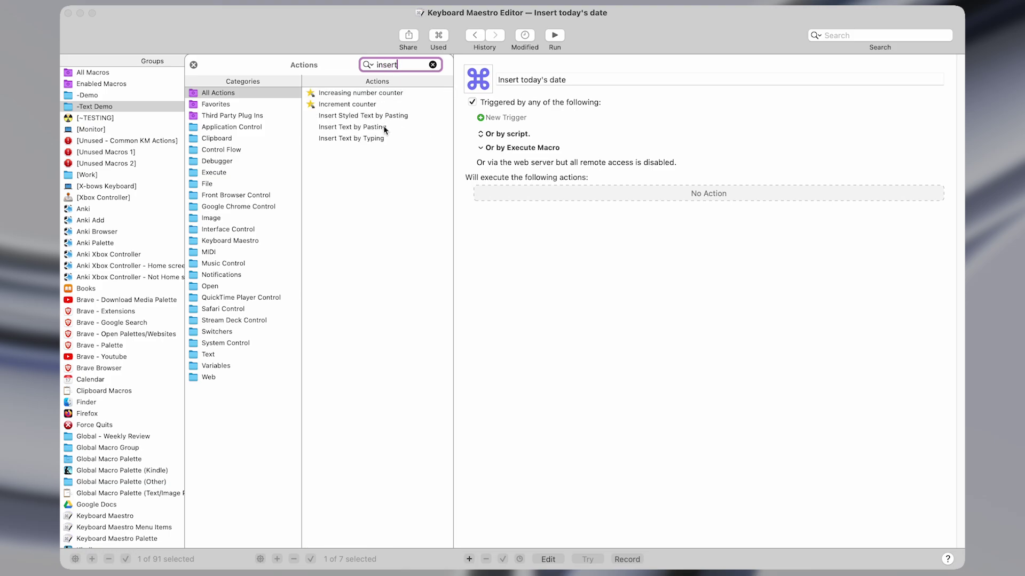
double_click(384, 129)
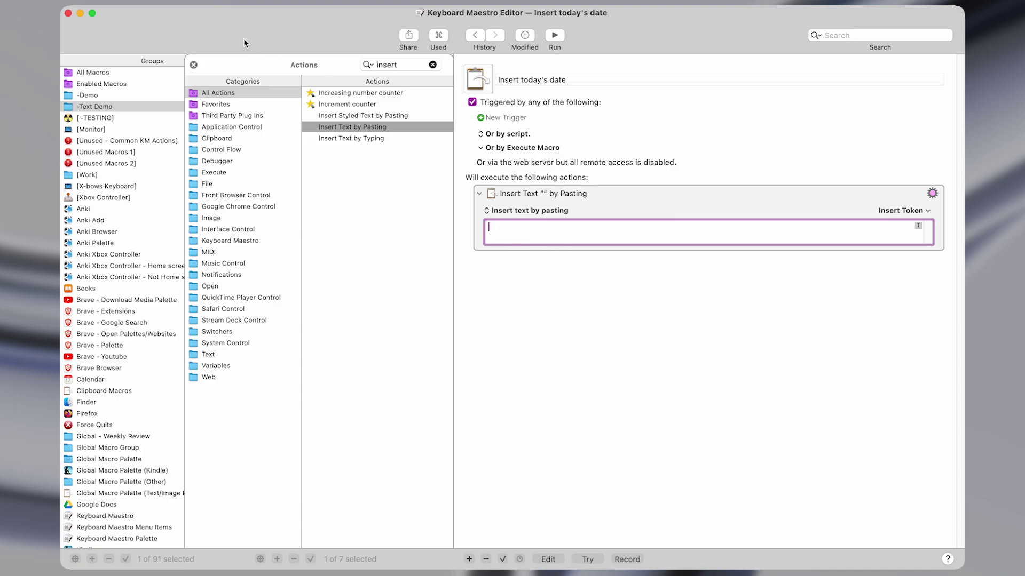
left_click(194, 65)
left_click(551, 232)
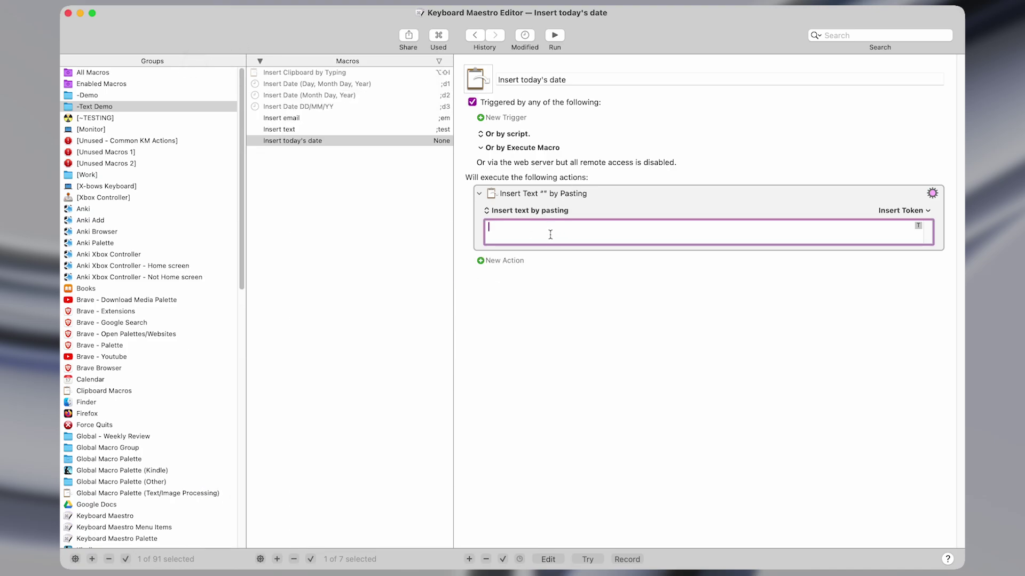
type("Text")
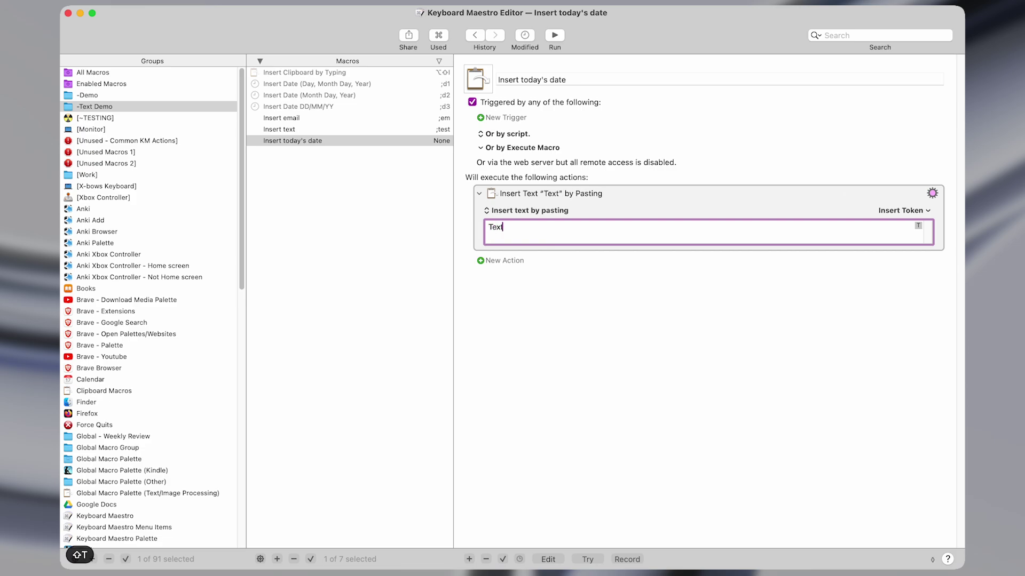
key("shift+Left")
key("shift+Left")
key("shift+Left")
key("shift+Left")
left_click(525, 225)
left_click(344, 106)
key("Up")
key("Up")
left_click(341, 106)
left_click(618, 281)
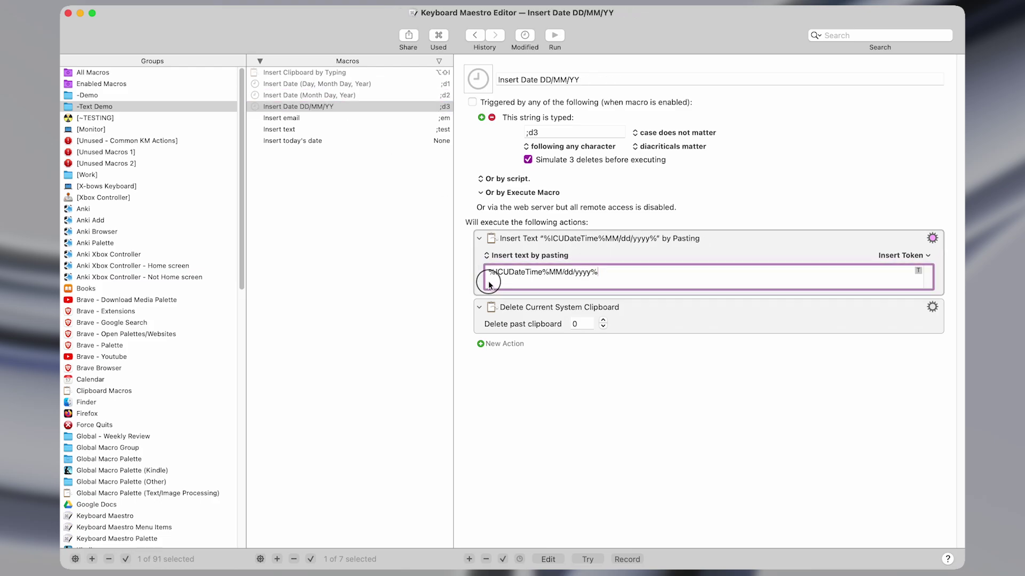
key("super+shift+Left")
key("super+c")
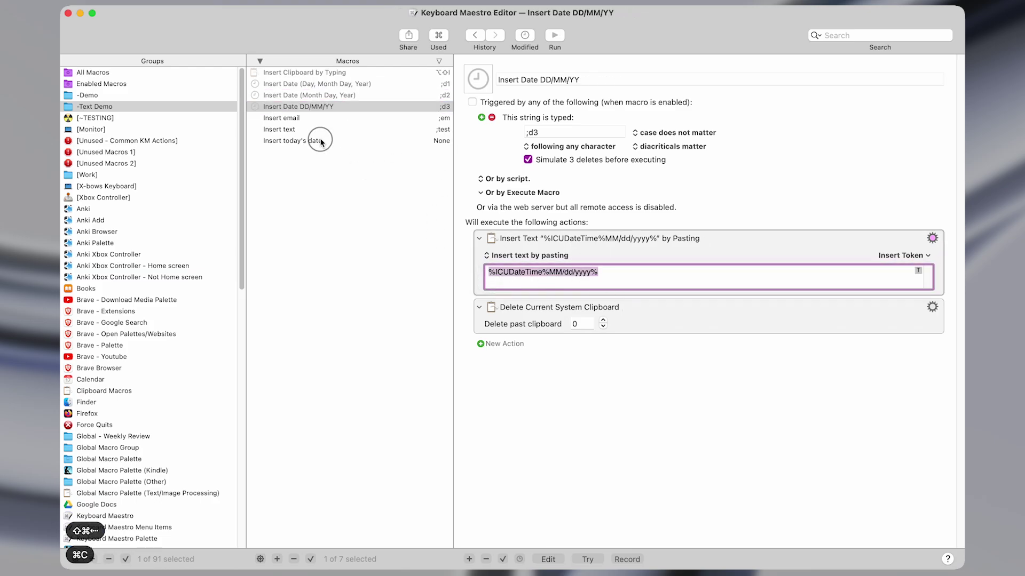
left_click(323, 141)
left_click(507, 228)
key("super+a")
key("super+v")
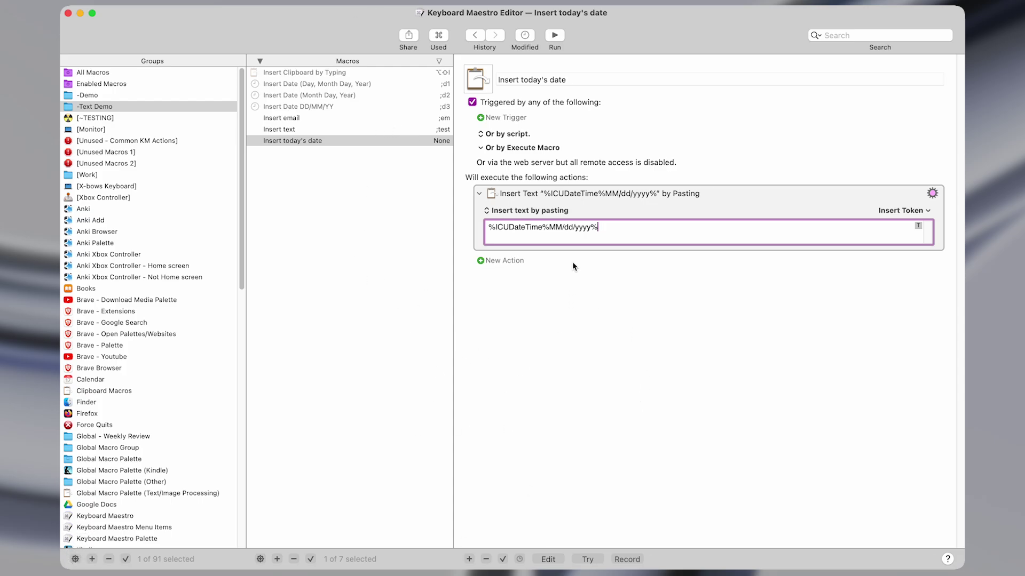
double_click(496, 226)
key("shift+Right")
key("shift+Left")
key("ctrl+alt+x")
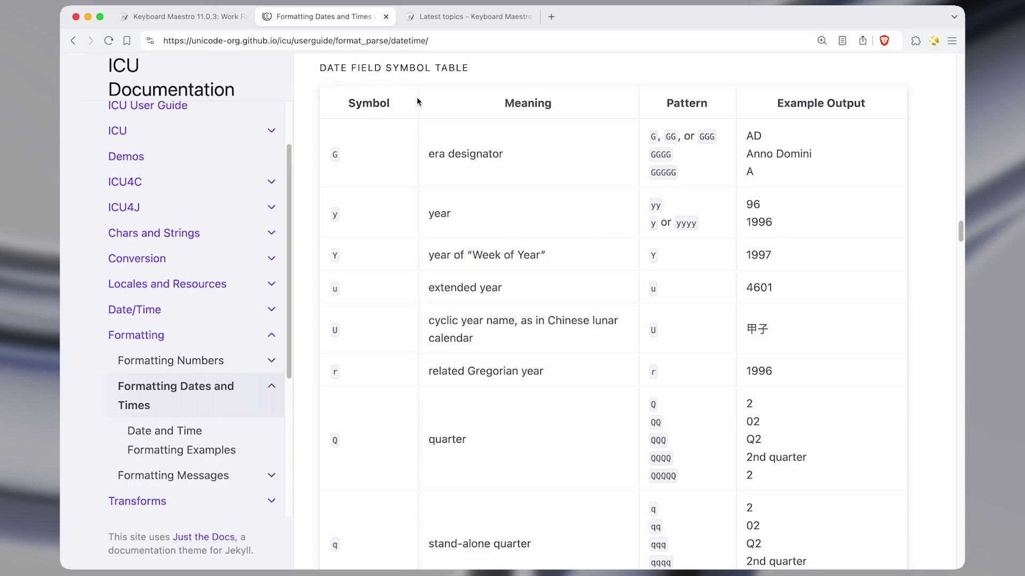
scroll(721, 394, "down", 15)
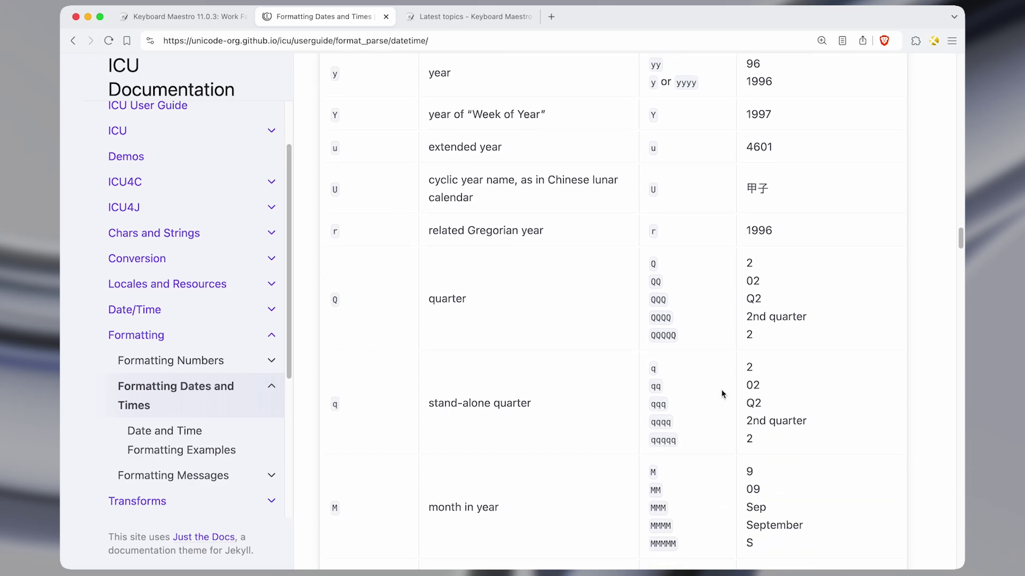
scroll(722, 394, "down", 9)
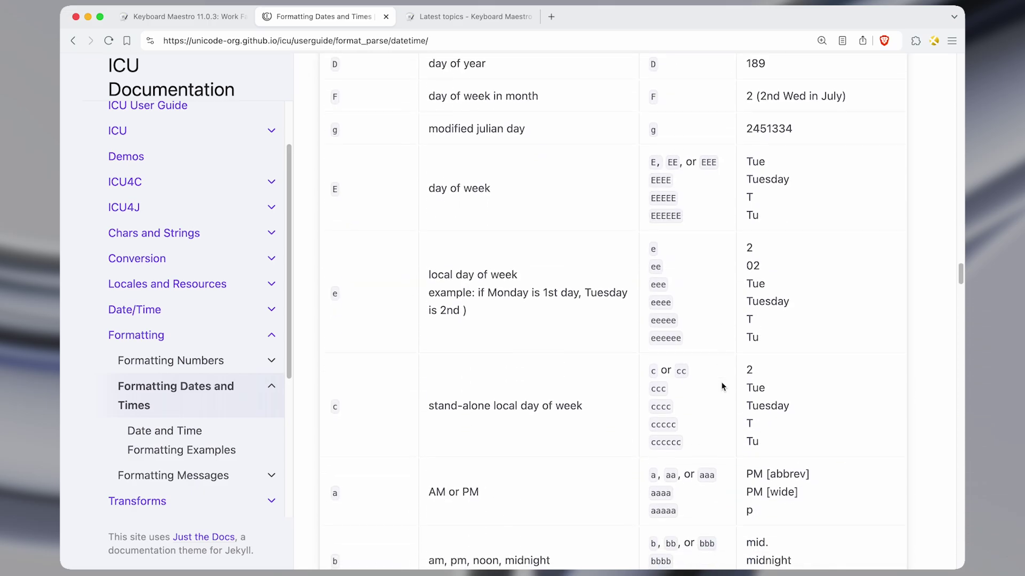
scroll(721, 383, "down", 10)
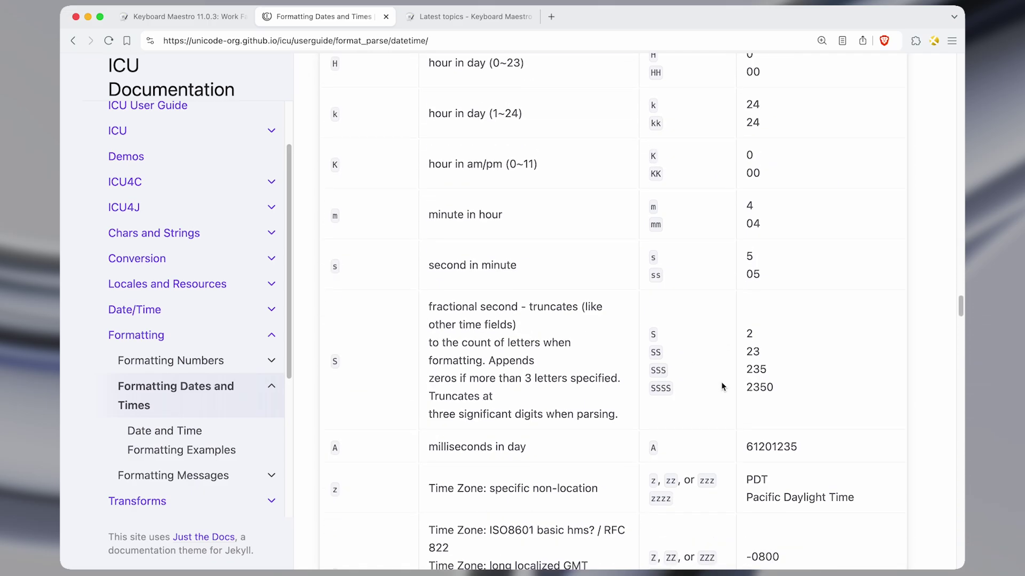
left_click_drag(425, 219, 507, 223)
scroll(643, 314, "down", 4)
scroll(641, 310, "down", 6)
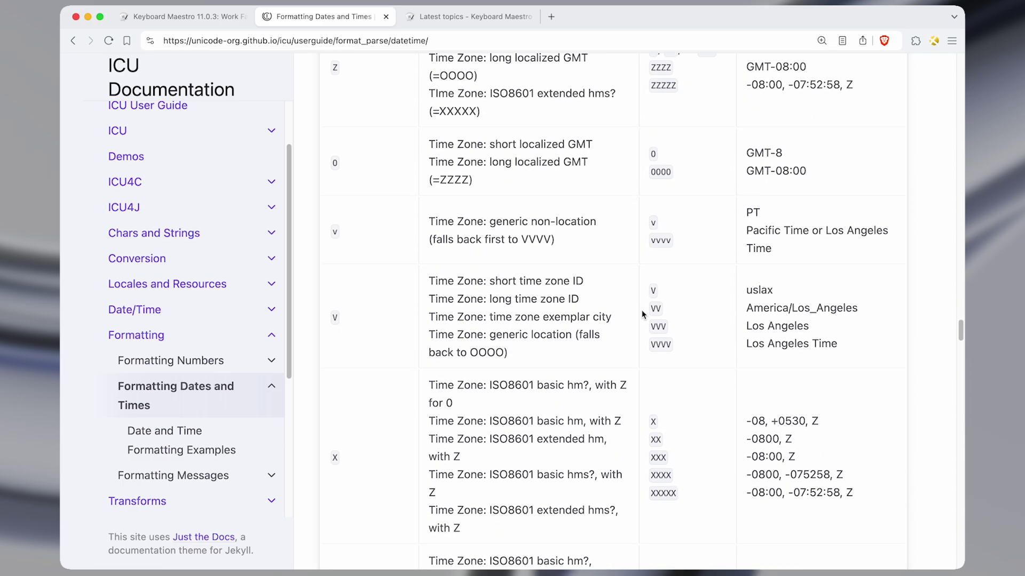
scroll(634, 315, "down", 5)
scroll(636, 315, "down", 2)
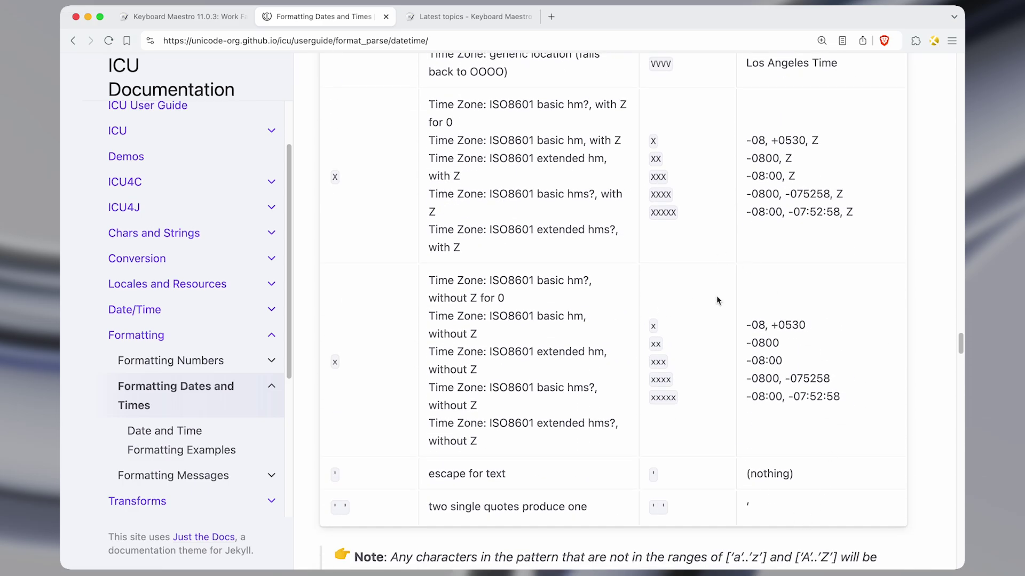
scroll(718, 323, "up", 20)
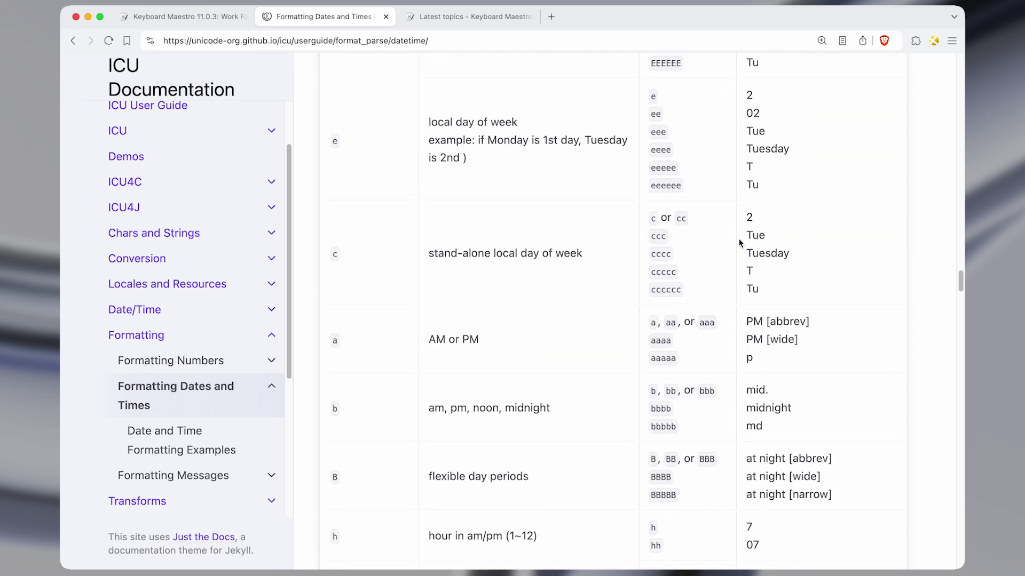
scroll(739, 243, "up", 15)
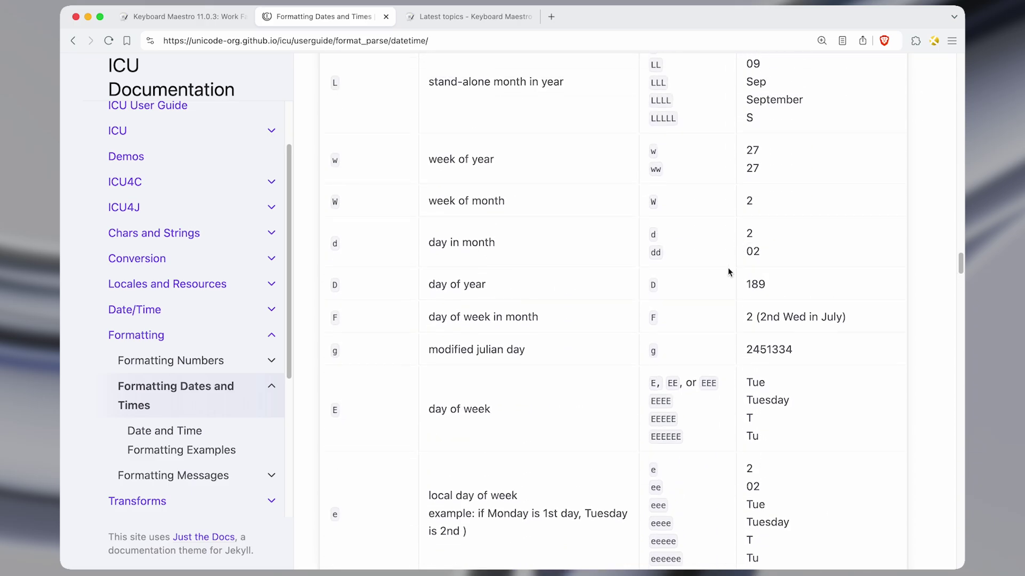
key("ctrl+alt+w")
Examine the MM month and yyyy year codes in the macro's MM/dd/yyyy date format.
left_click(553, 231)
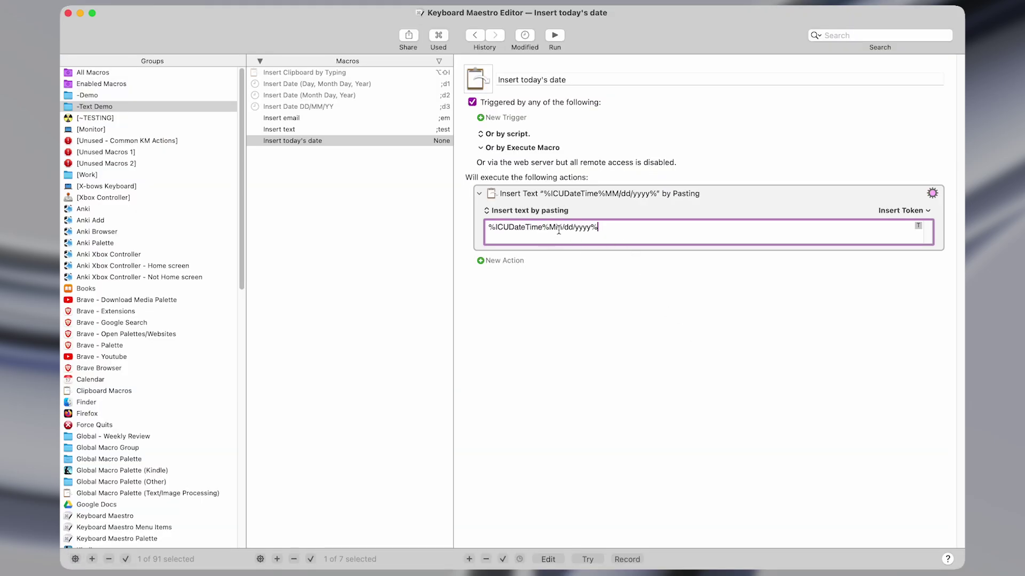
double_click(558, 230)
left_click(564, 235)
key("shift+Right")
key("shift+Right")
key("shift+Right")
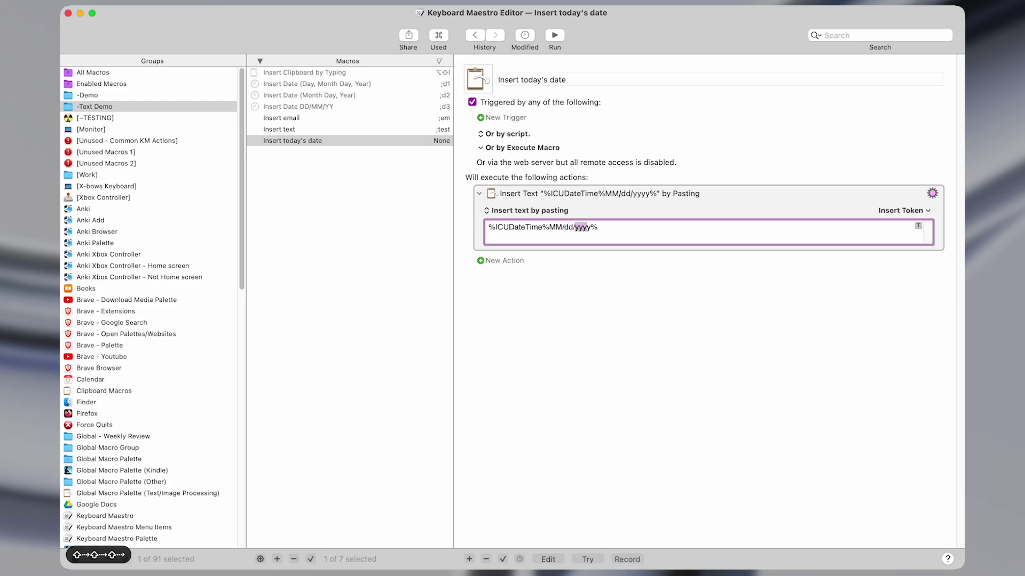
Add a Typed String Trigger to the Insert today's date macro.
left_click(641, 223)
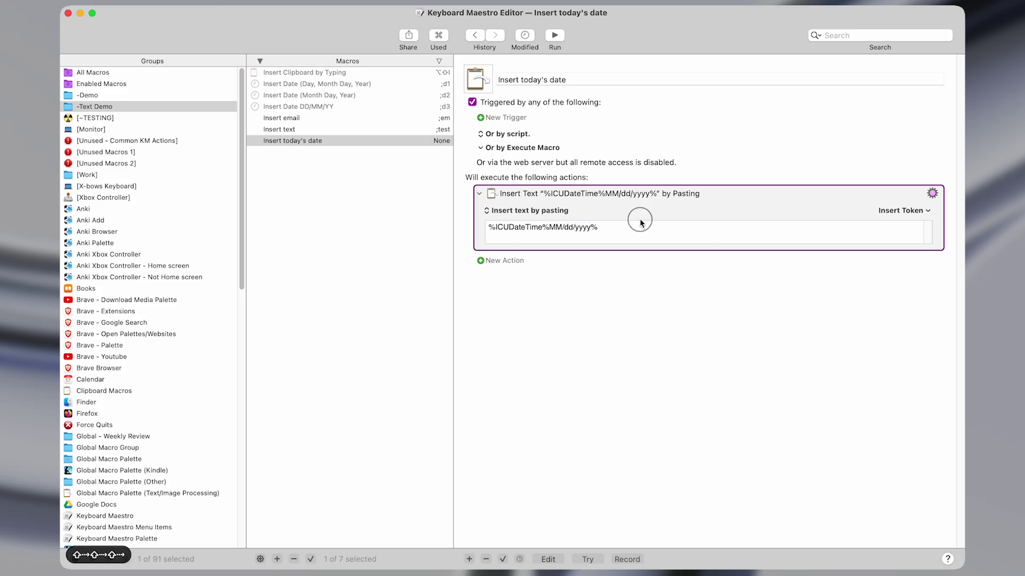
left_click(514, 120)
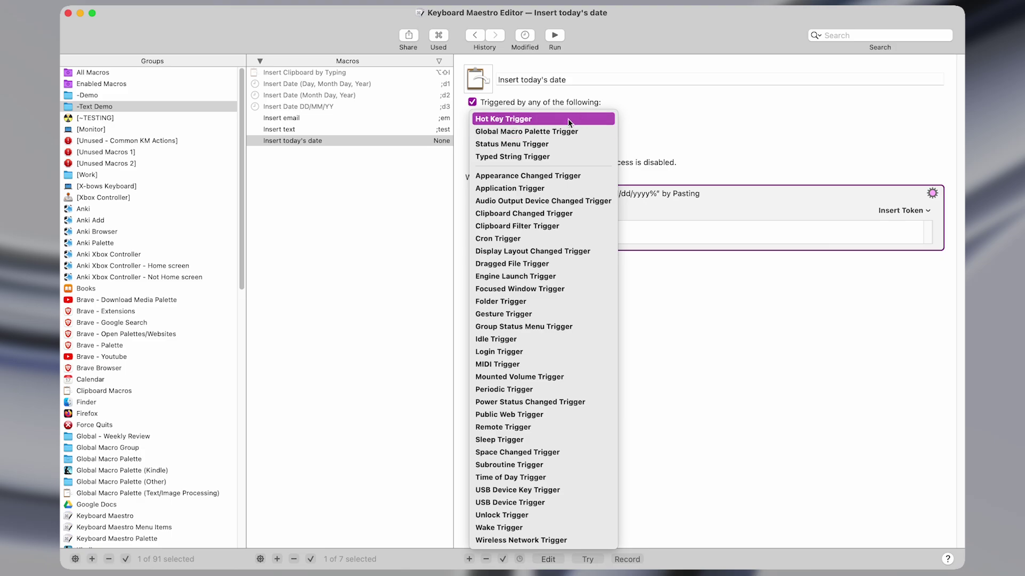
left_click(544, 158)
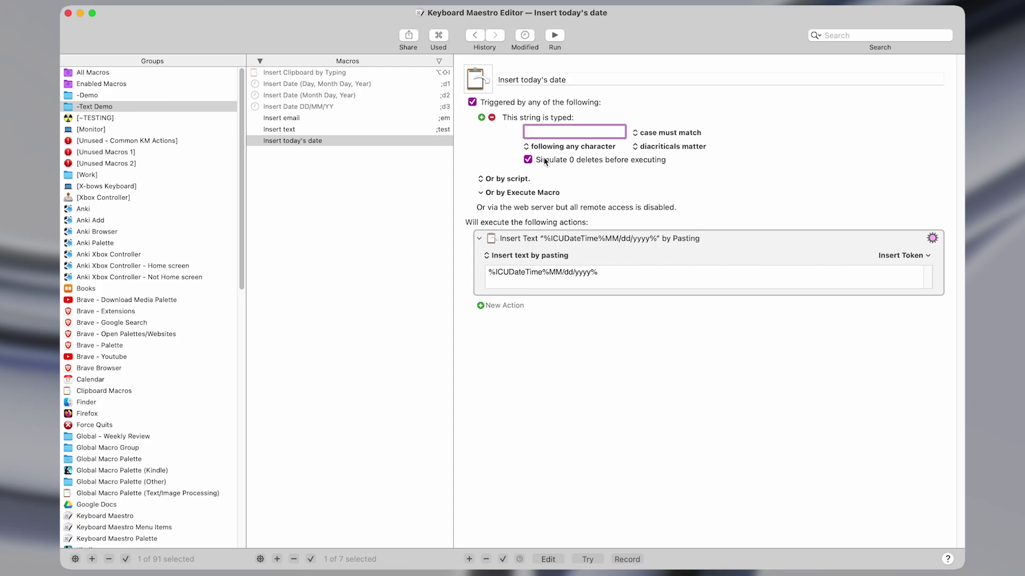
Set ;date as the trigger string and test it in the note, expanding to 08/12/2024.
type(";date")
left_click(584, 238)
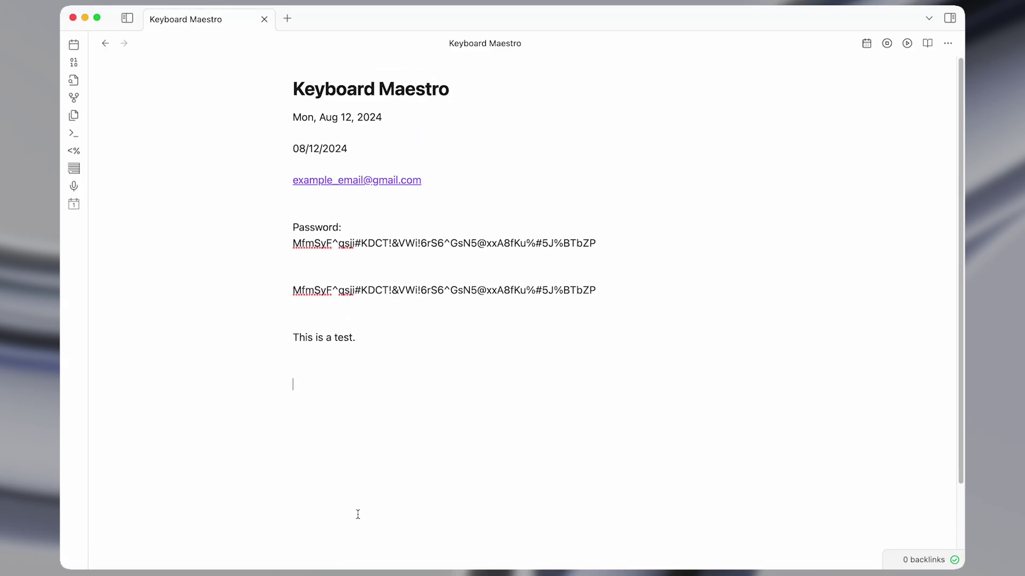
scroll(398, 406, "down", 3)
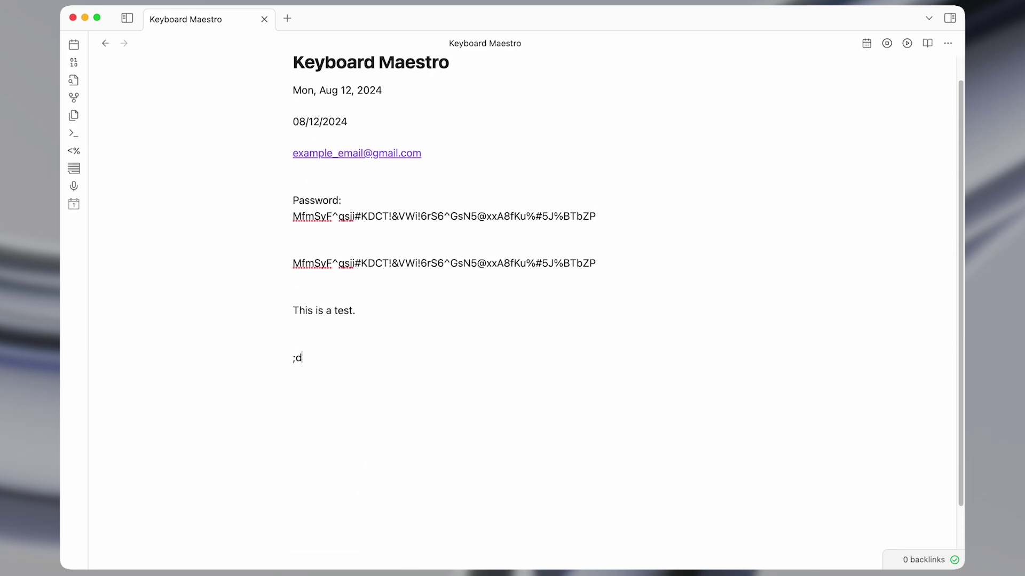
type("ate")
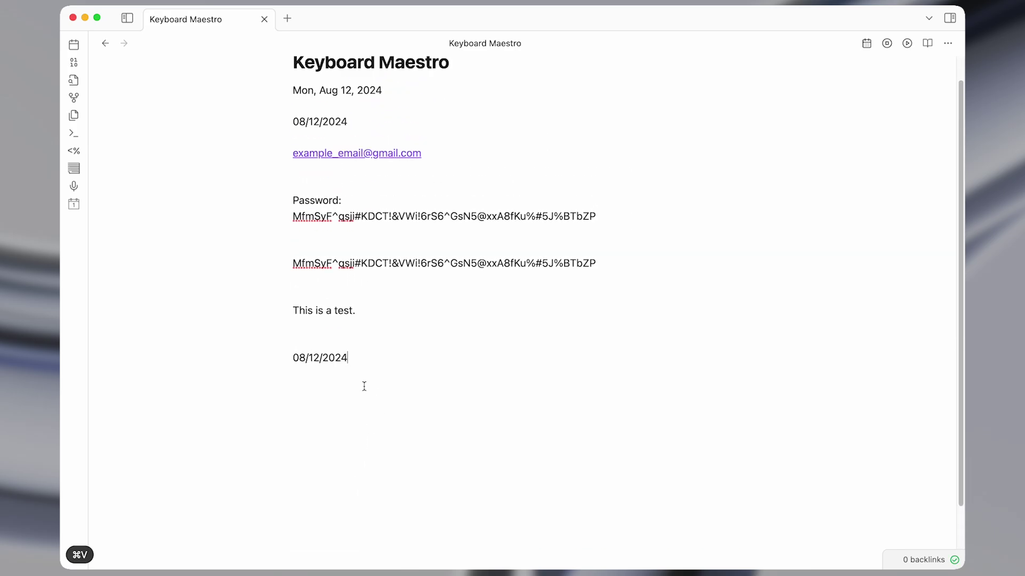
key("shift+super+Left")
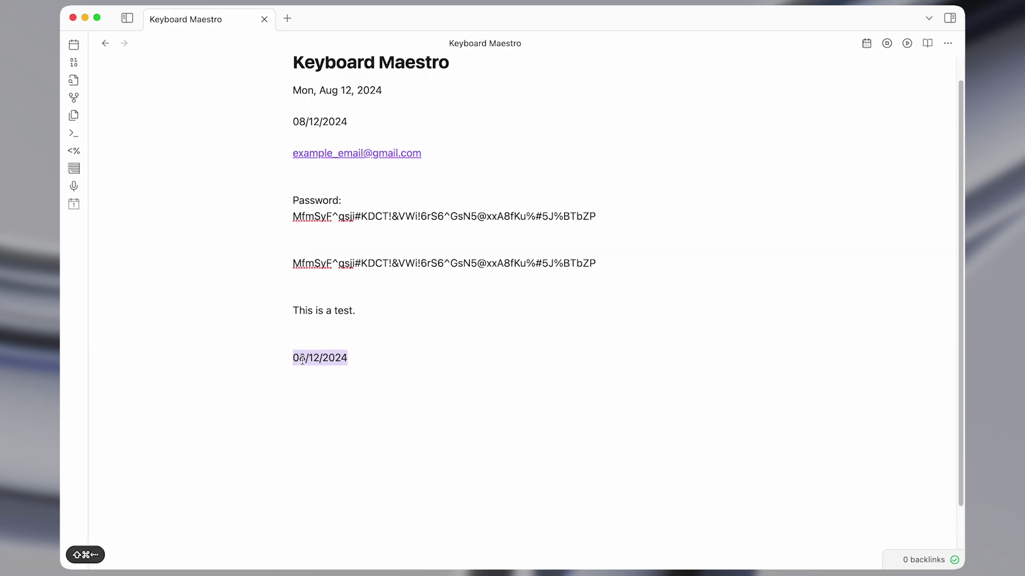
Open the ICU Date/Time Tokens wiki page and read its example Token/Result table, e.g. Tue, Sep 5, 2017.
left_click(302, 361)
key("ctrl+alt+x")
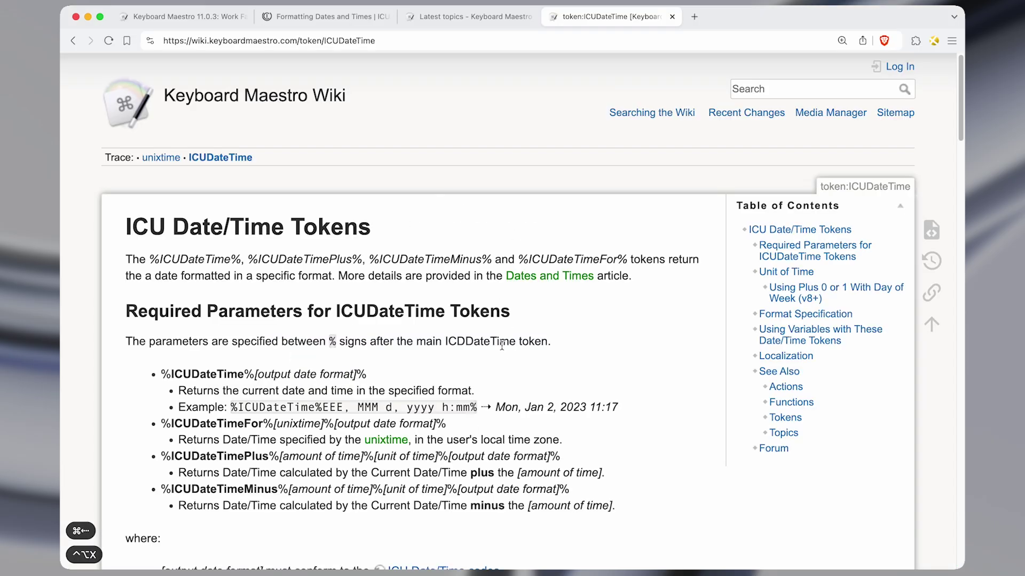
scroll(501, 346, "up", 2)
scroll(480, 320, "down", 15)
scroll(454, 295, "down", 6)
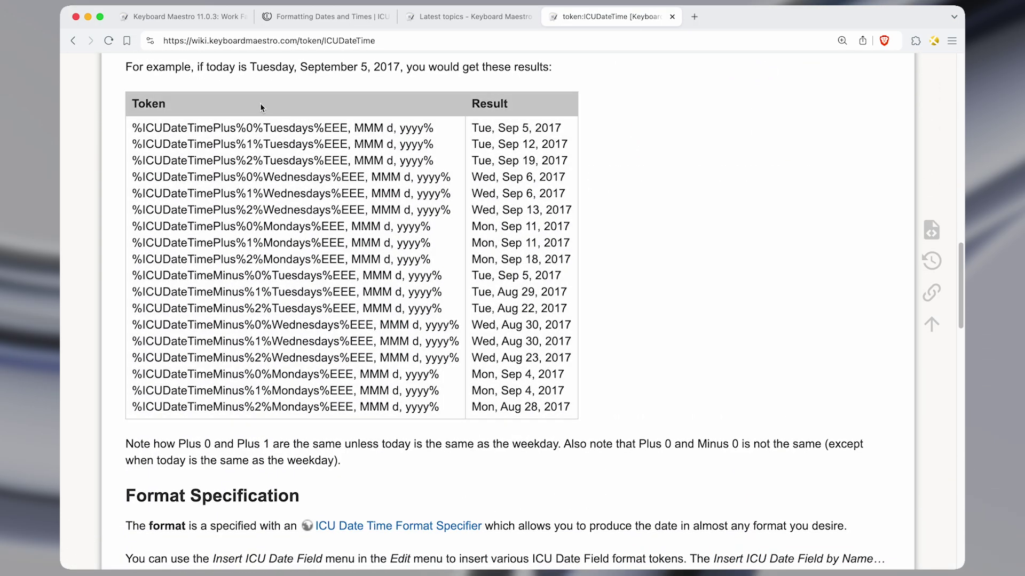
left_click_drag(235, 126, 270, 391)
left_click(270, 391)
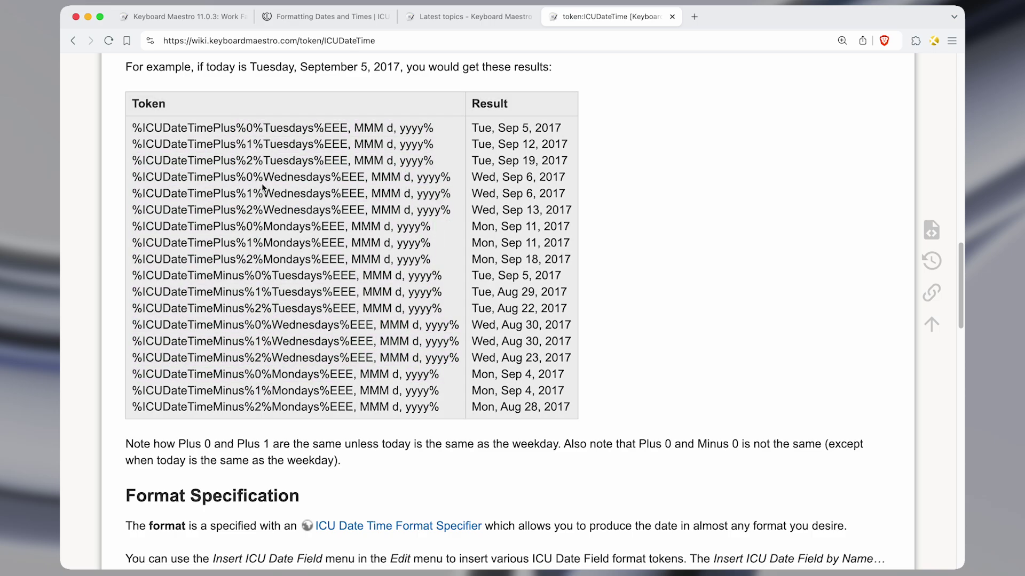
left_click_drag(475, 127, 558, 128)
left_click(558, 127)
Replace the MM/dd/yyyy format with MMM d, yyyy, copied from the Insert Date (Month Day, Year) macro.
key("super+Tab")
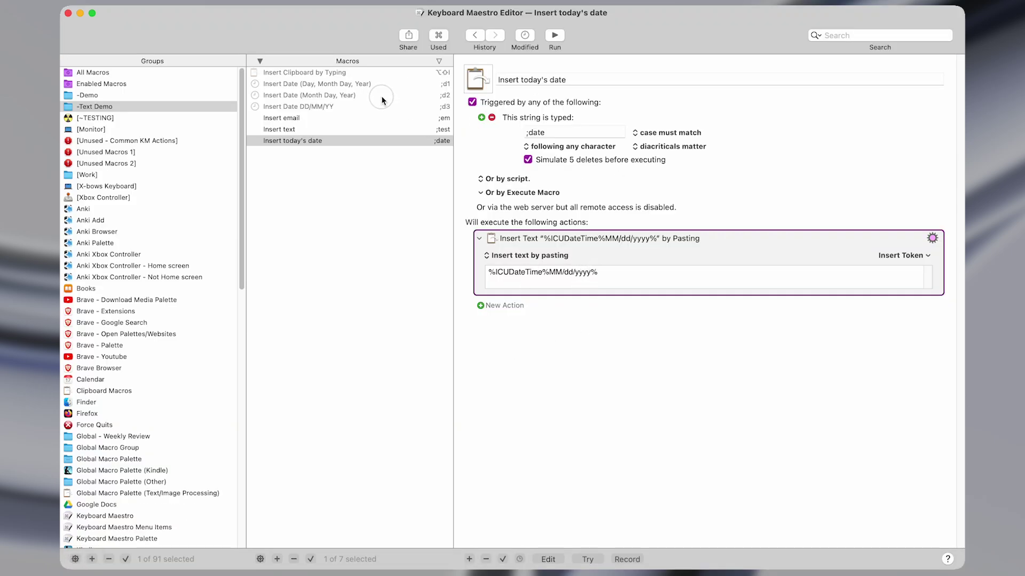
left_click(383, 100)
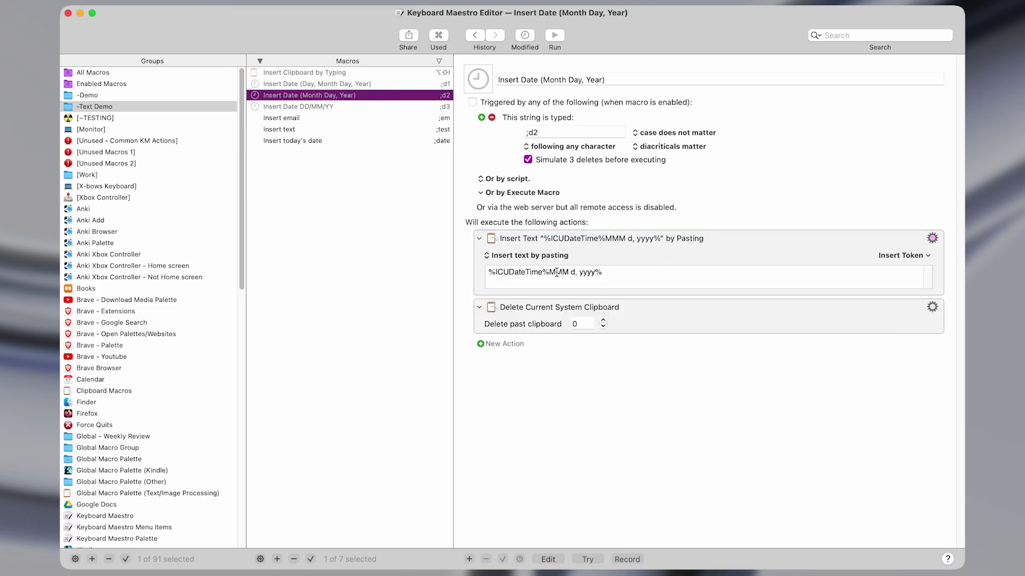
left_click(609, 274)
key("super+a")
key("super+c")
left_click(347, 141)
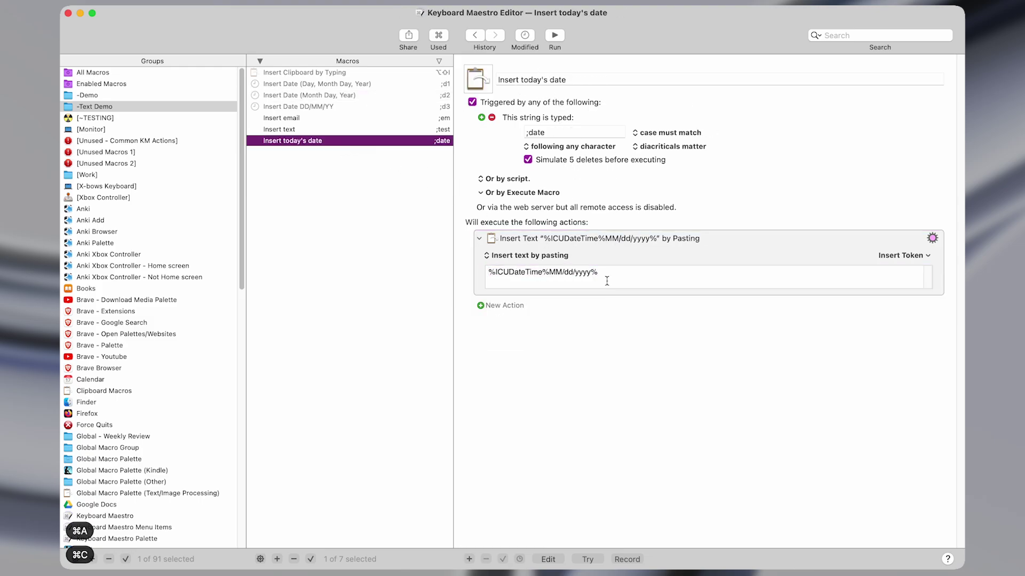
left_click(575, 275)
key("super+a")
key("super+v")
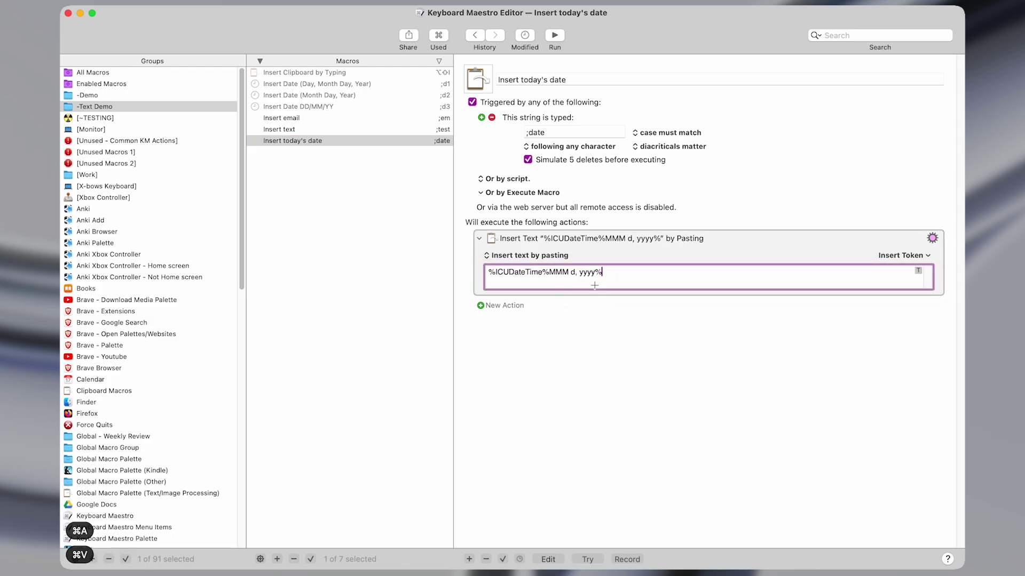
Test the macro in the note, producing Aug 12, 2024.
key("ctrl+alt+z")
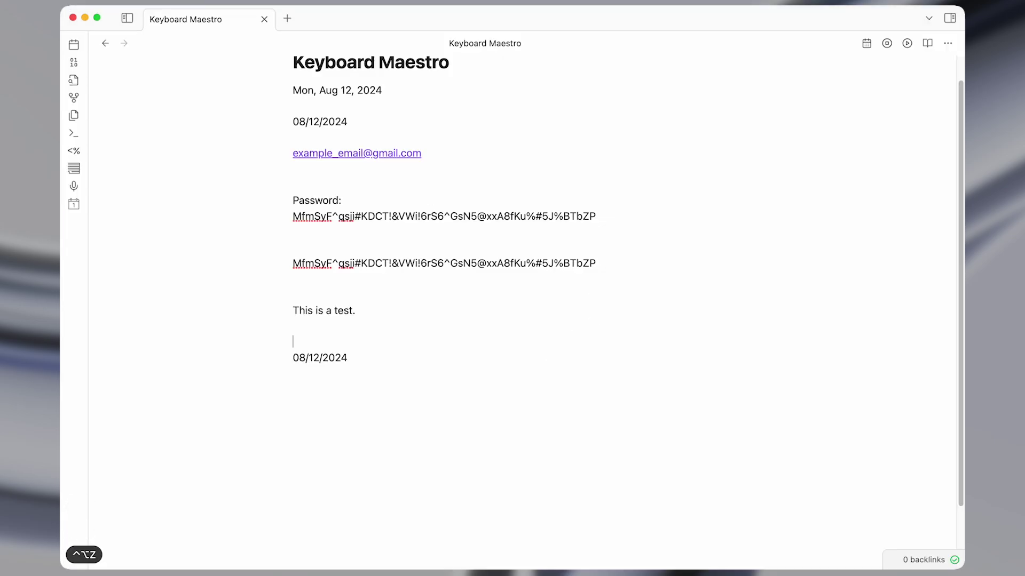
type("d")
double_click(302, 342)
double_click(319, 342)
double_click(357, 343)
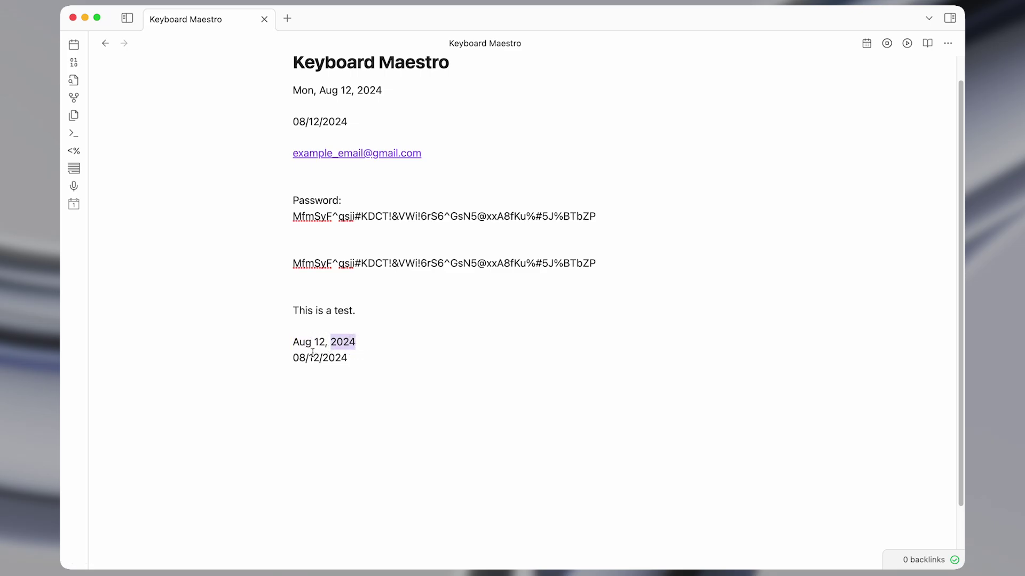
Replace the format with EEE, MMM d, yyyy, copied from the Insert Date (Day, Month Day, Year) macro.
key("ctrl+alt+w")
left_click(332, 84)
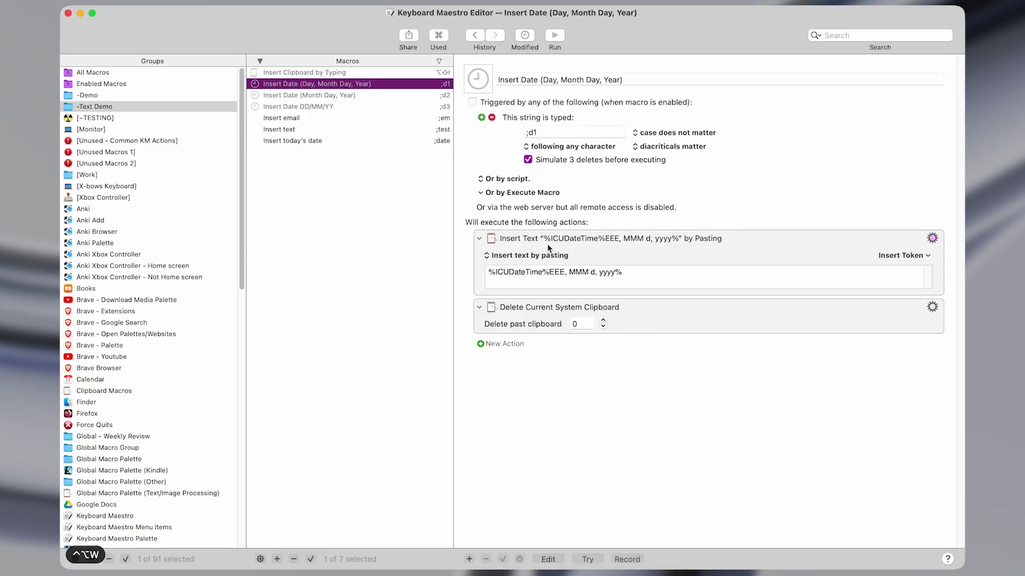
left_click(533, 273)
key("cmd+a")
key("cmd+c")
left_click(332, 142)
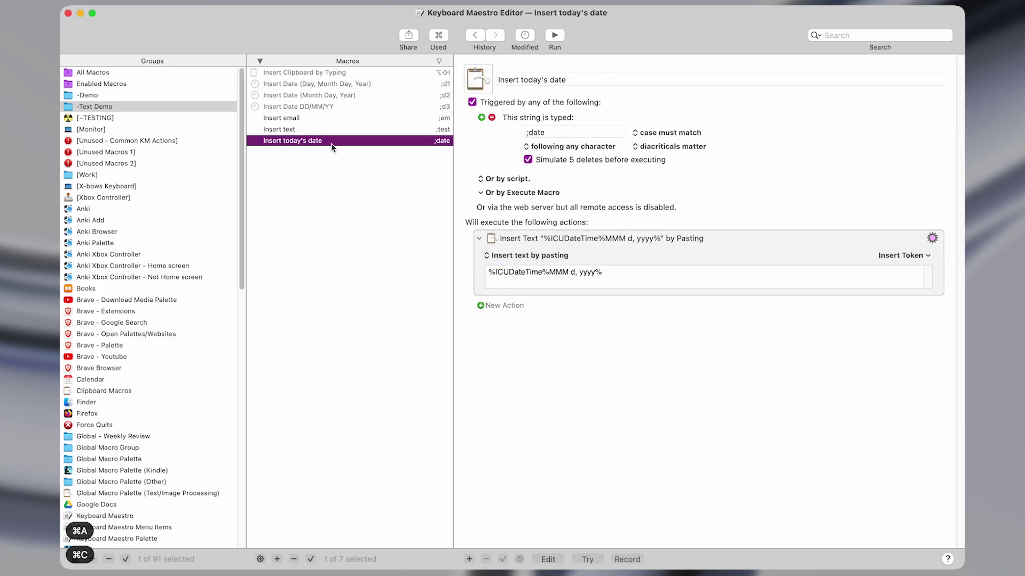
left_click(580, 277)
key("cmd+a")
key("cmd+v")
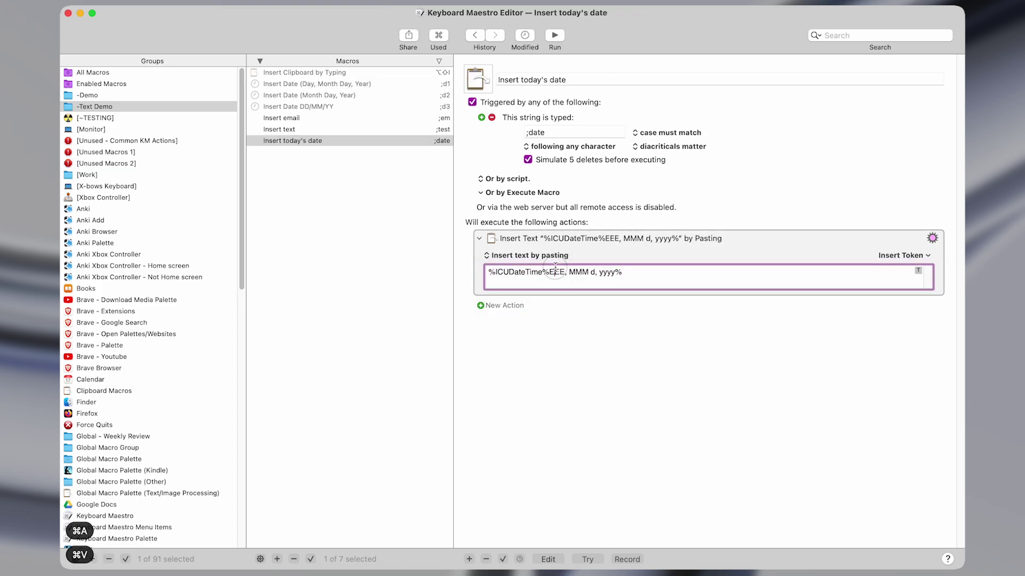
Expand the date on a new note line as Mon, Aug 12, 2024.
key("ctrl+alt+z")
key("Return")
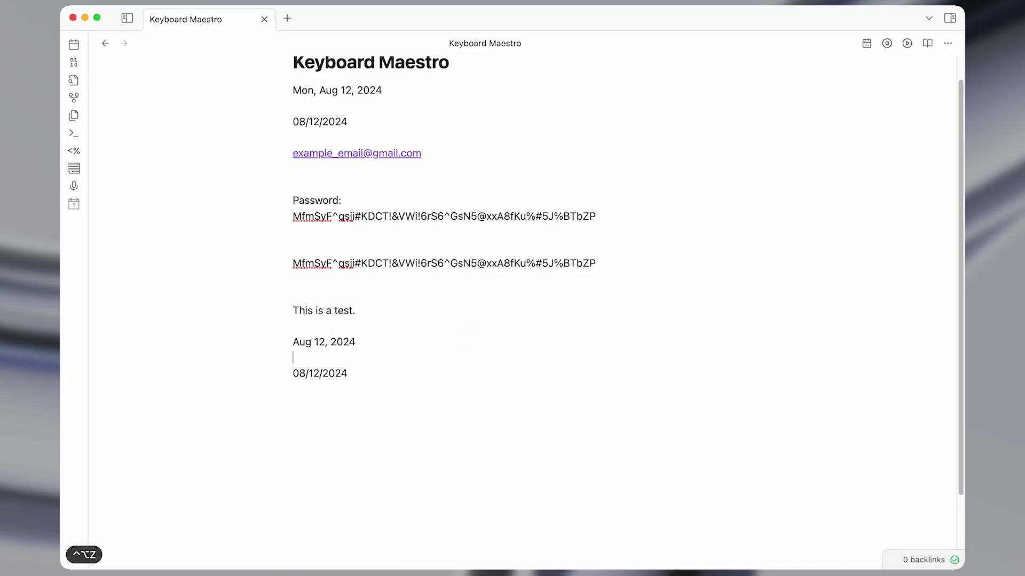
type(";")
key("cmd+v")
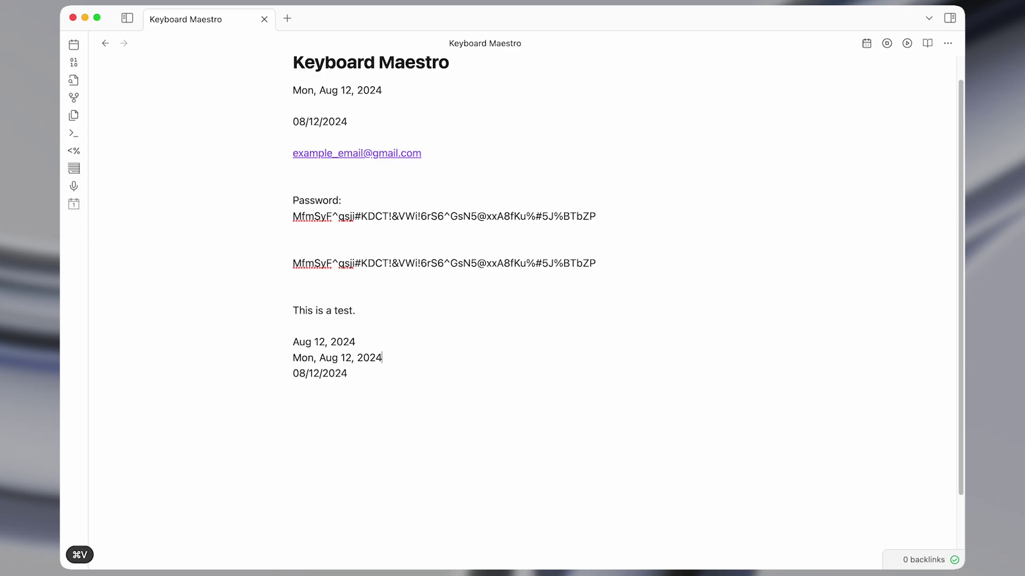
key("ctrl+alt+w")
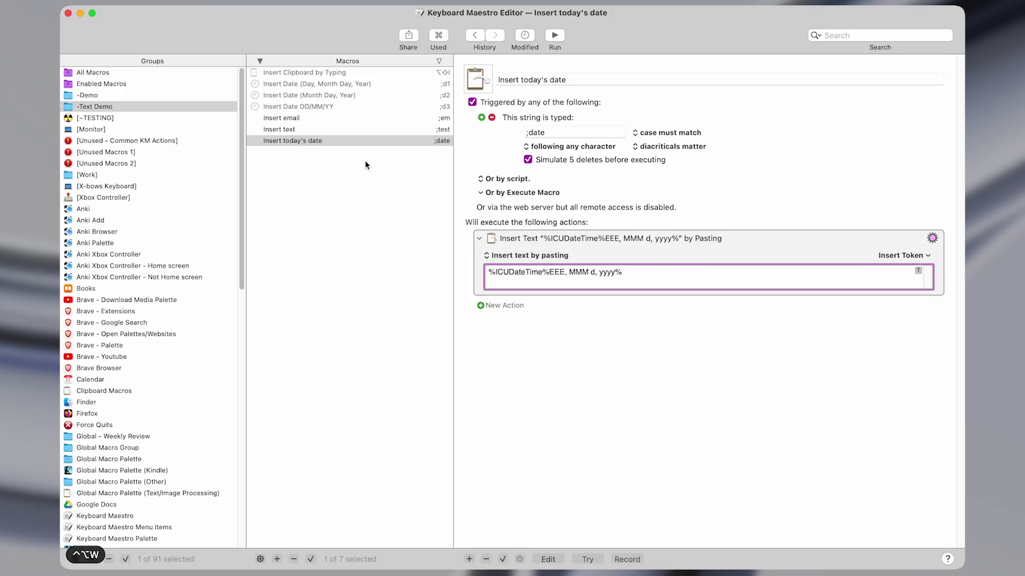
left_click_drag(553, 271, 642, 271)
left_click(642, 271)
key("ctrl+alt+x")
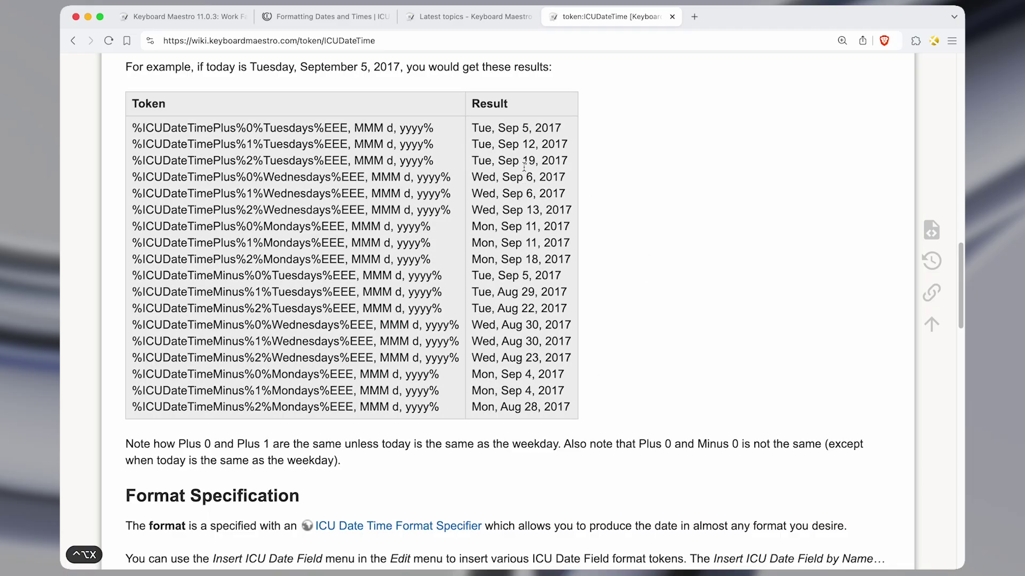
key("alt+super+Left")
key("alt+super+Left")
key("ctrl+super+Right")
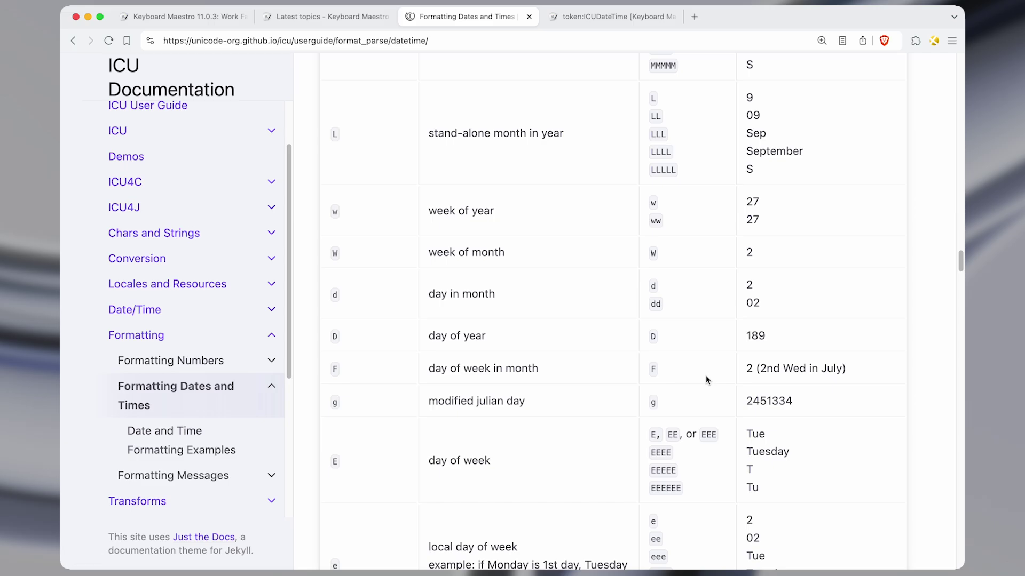
key("ctrl+alt+w")
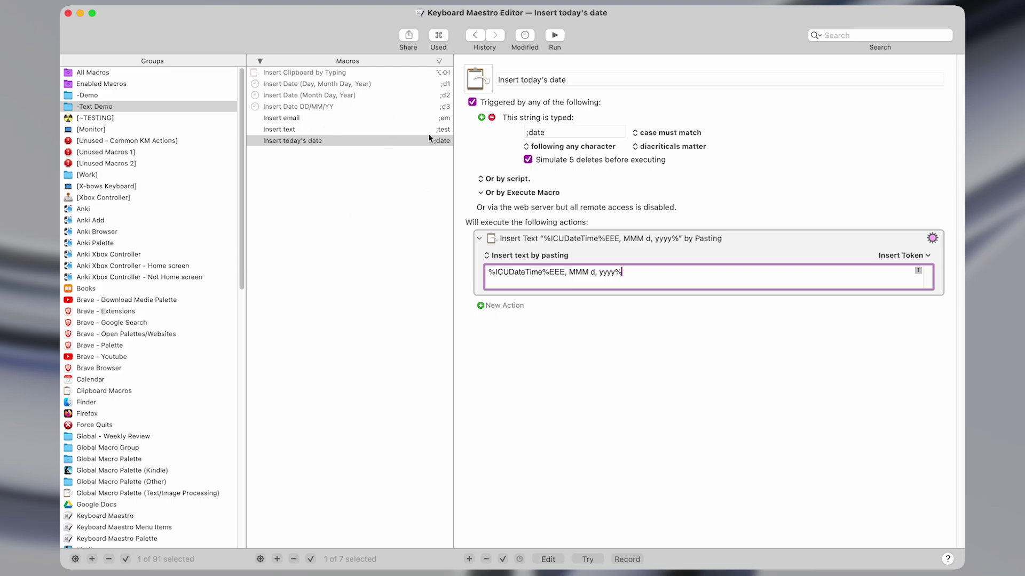
Enable the Insert Clipboard by Typing macro and inspect its %SystemClipboard% typing action.
left_click(317, 73)
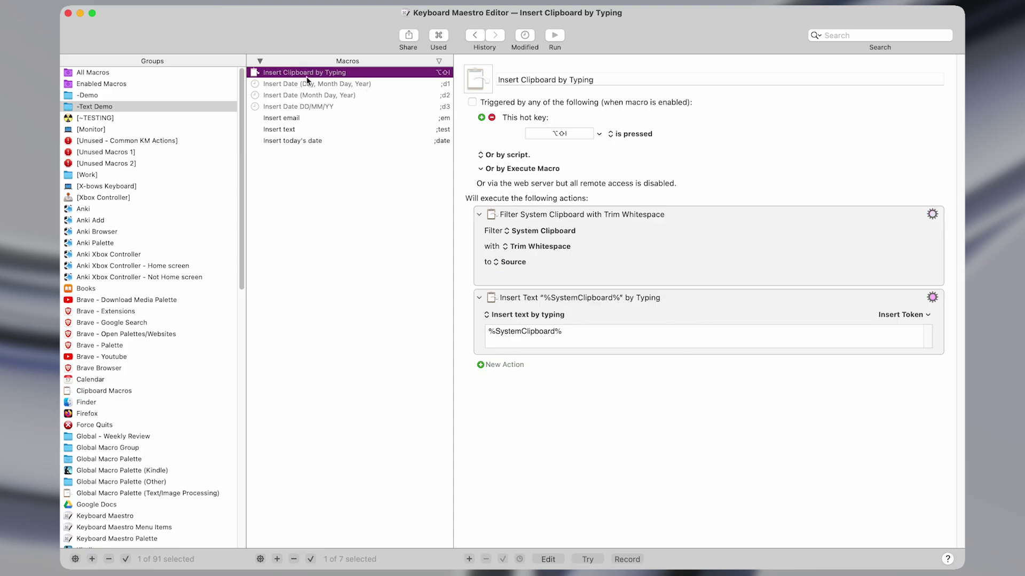
key("shift+super+e")
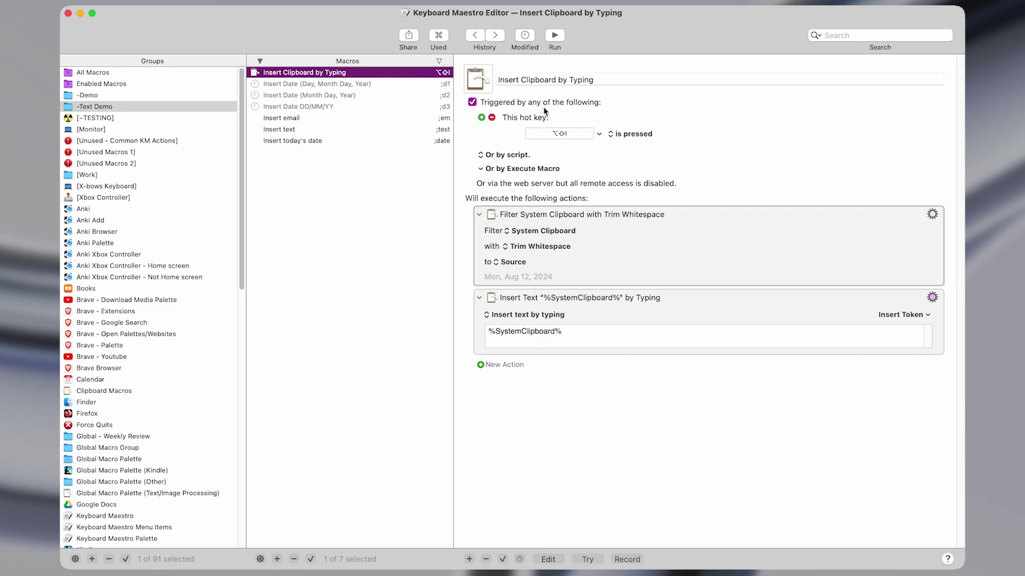
left_click(485, 334)
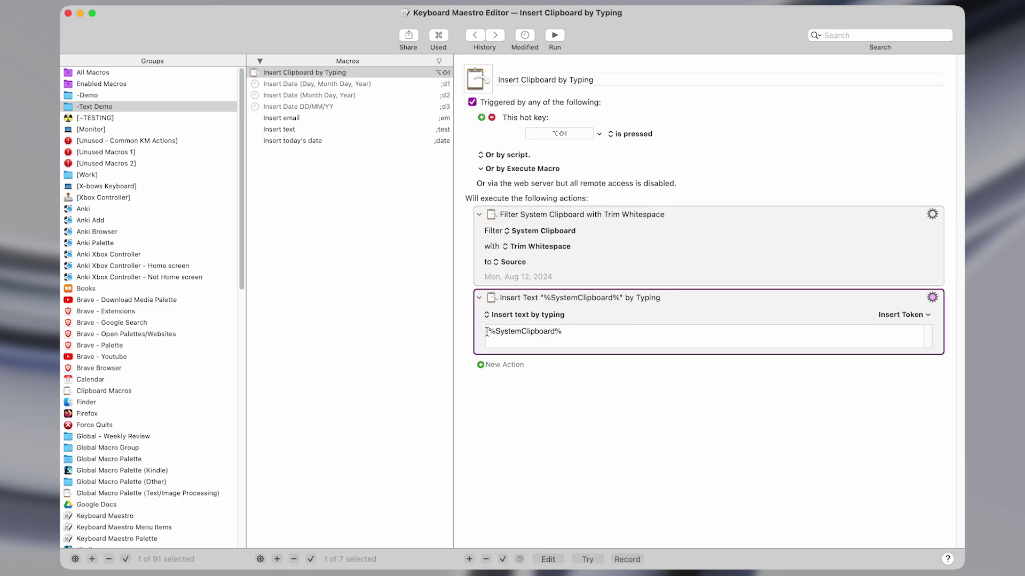
left_click_drag(488, 331, 563, 330)
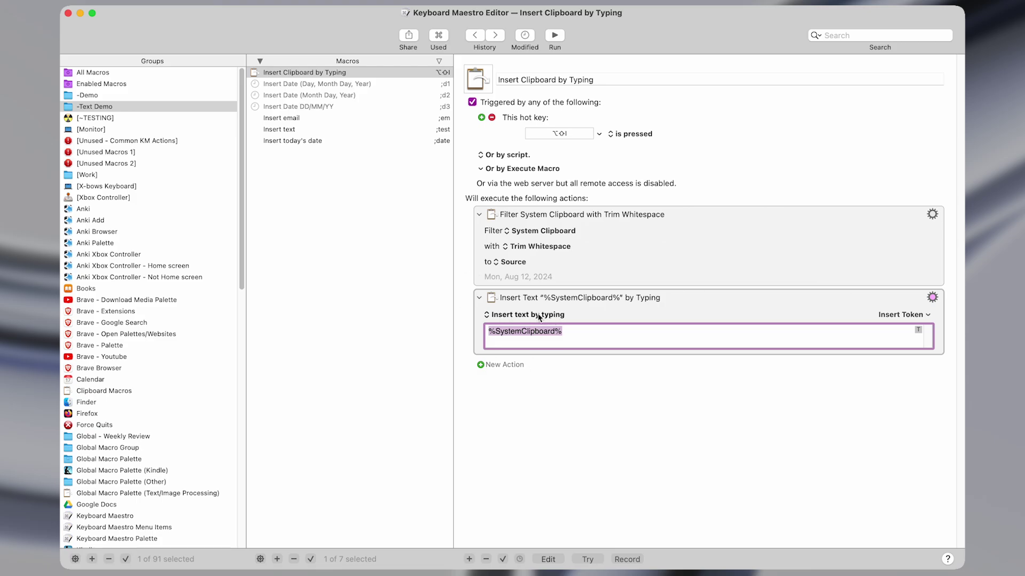
left_click(574, 337)
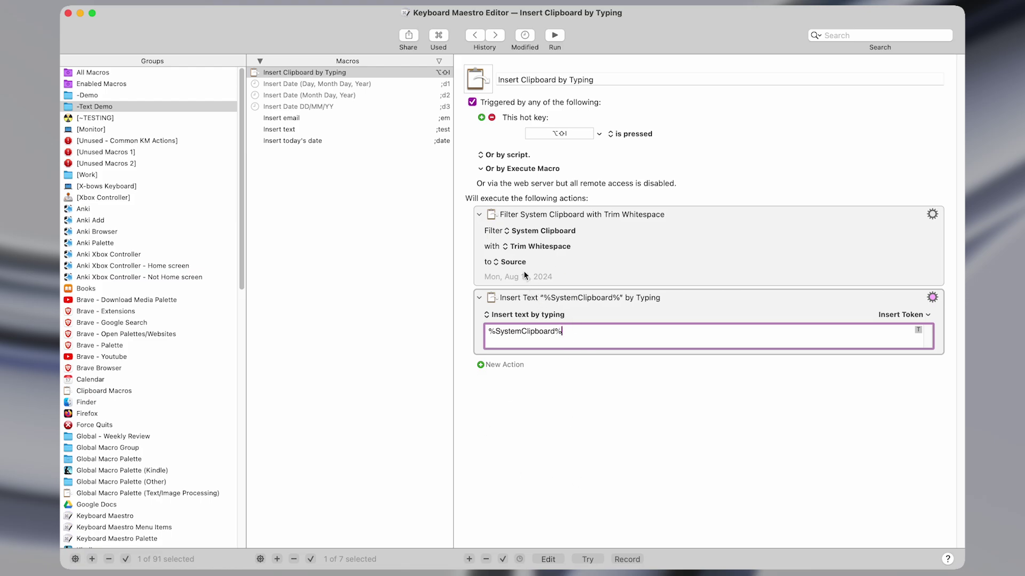
Review the trim-whitespace clipboard filter and the %SystemClipboard% token text.
left_click(549, 263)
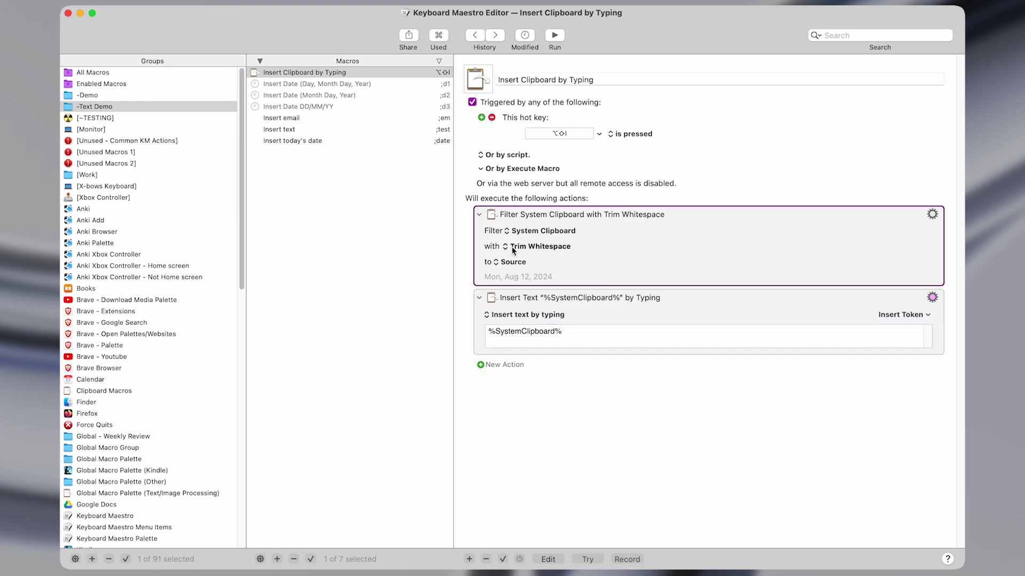
left_click(583, 326)
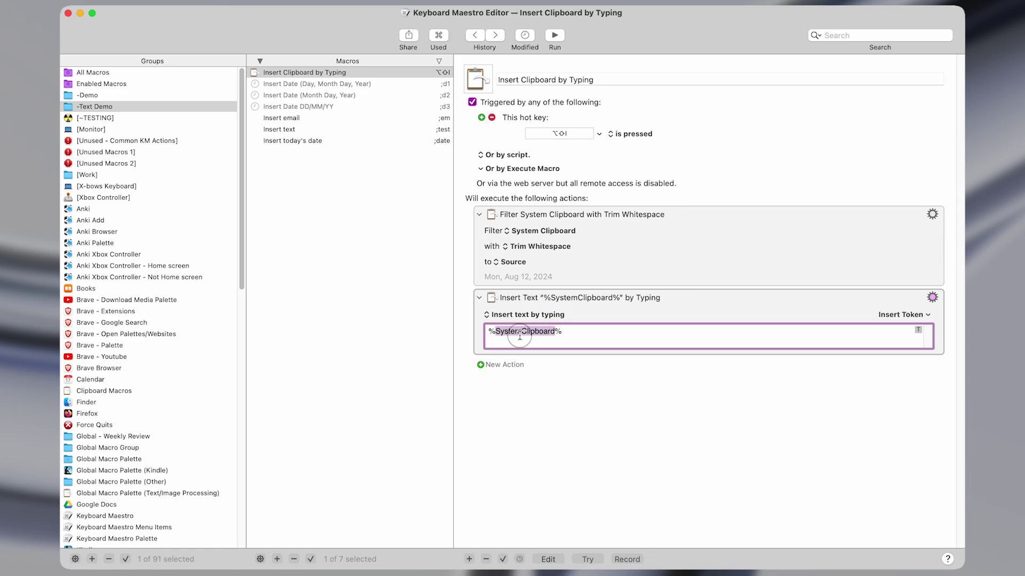
key("super+Left")
key("shift+super+Right")
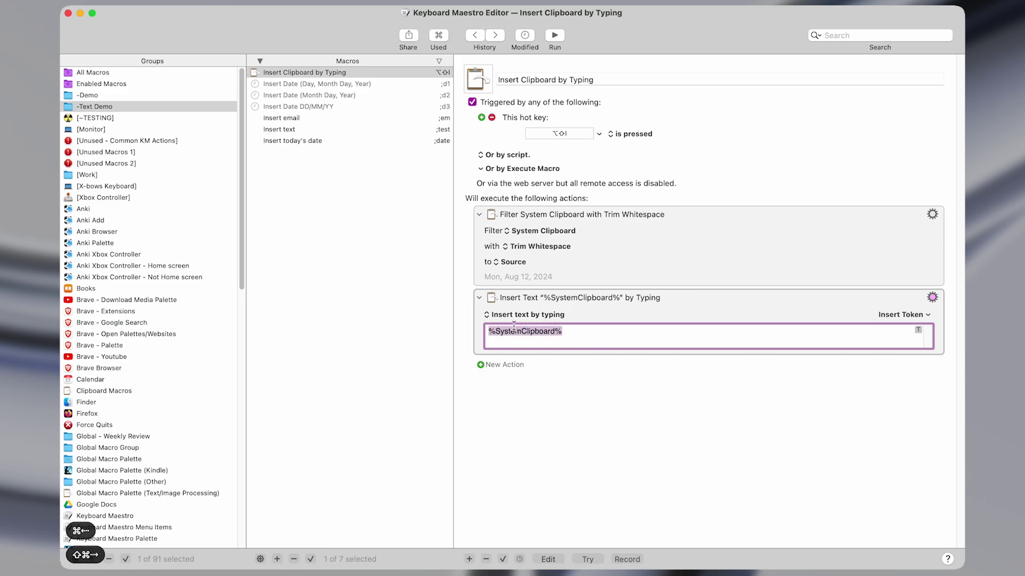
left_click(514, 330)
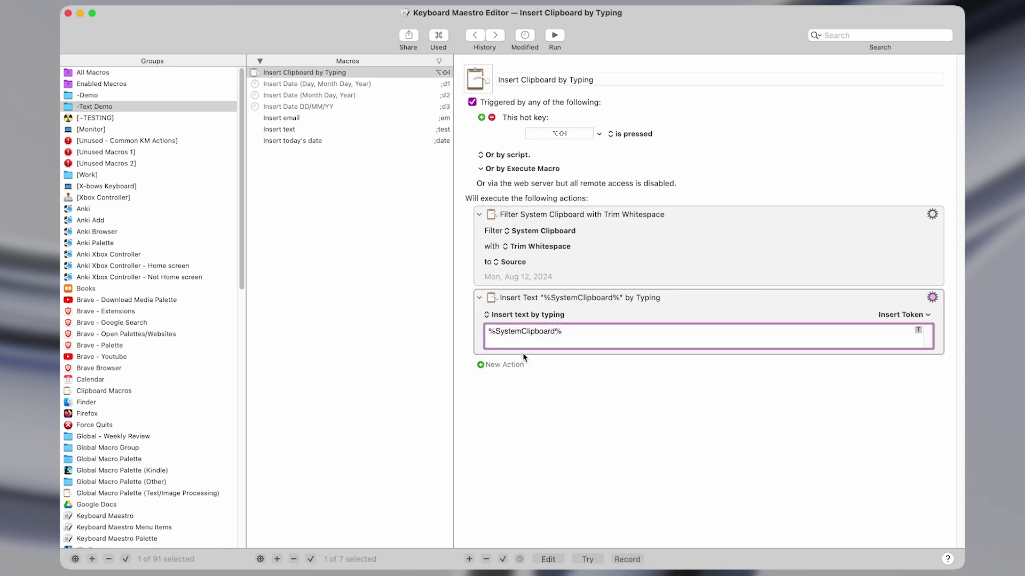
double_click(526, 331)
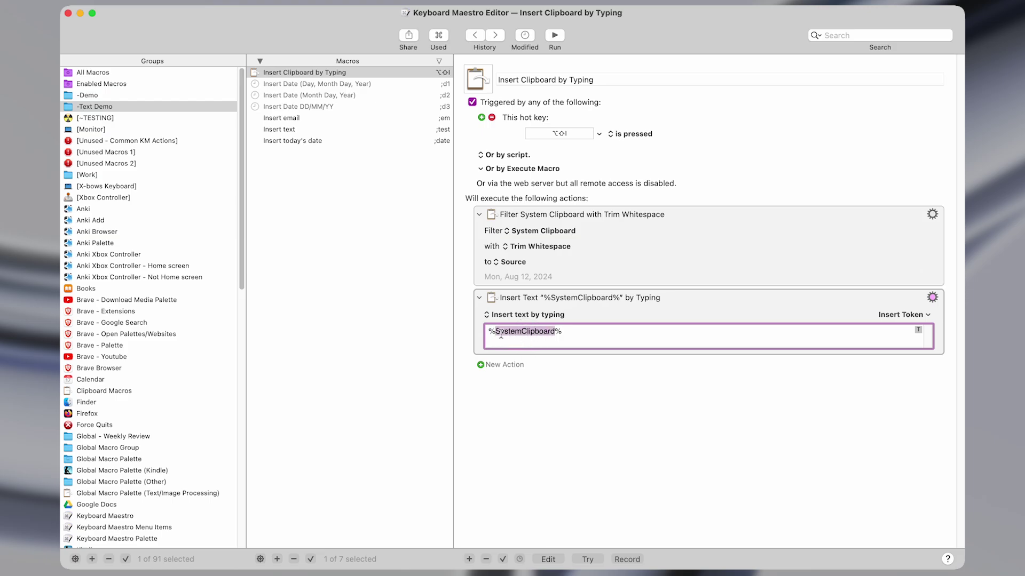
left_click(528, 331)
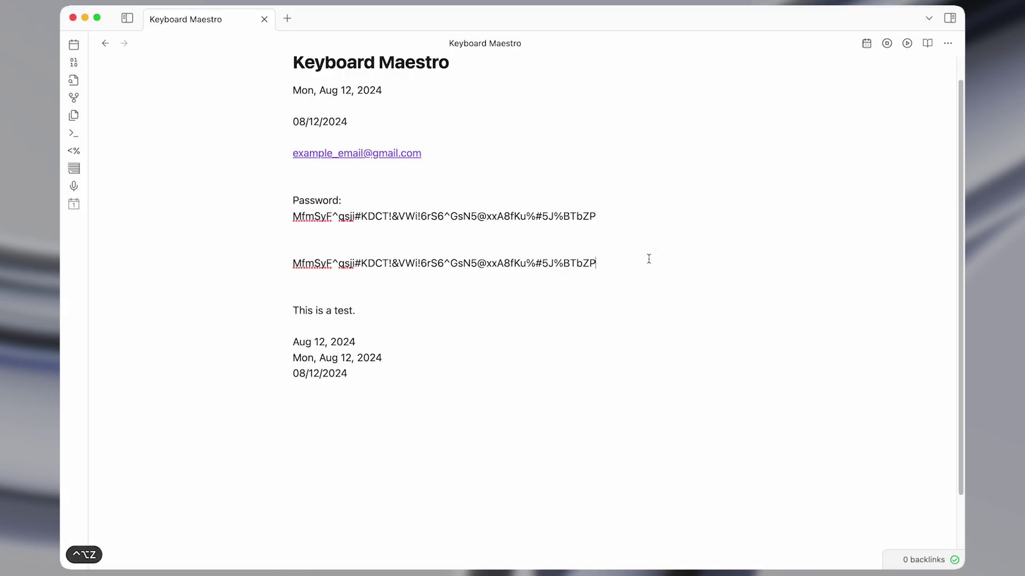
Copy a password line and type it onto a new blank line with Opt-Shift-I.
key("shift+super+Left")
key("super+c")
left_click(368, 263)
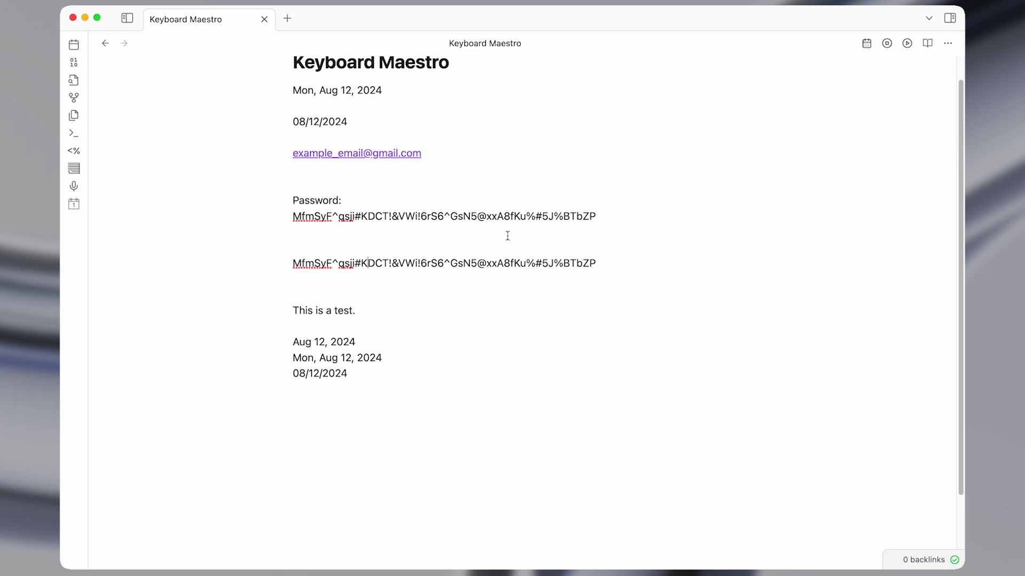
left_click(607, 217)
key("shift+super+Left")
key("super+c")
left_click(391, 243)
key("Return")
key("Return")
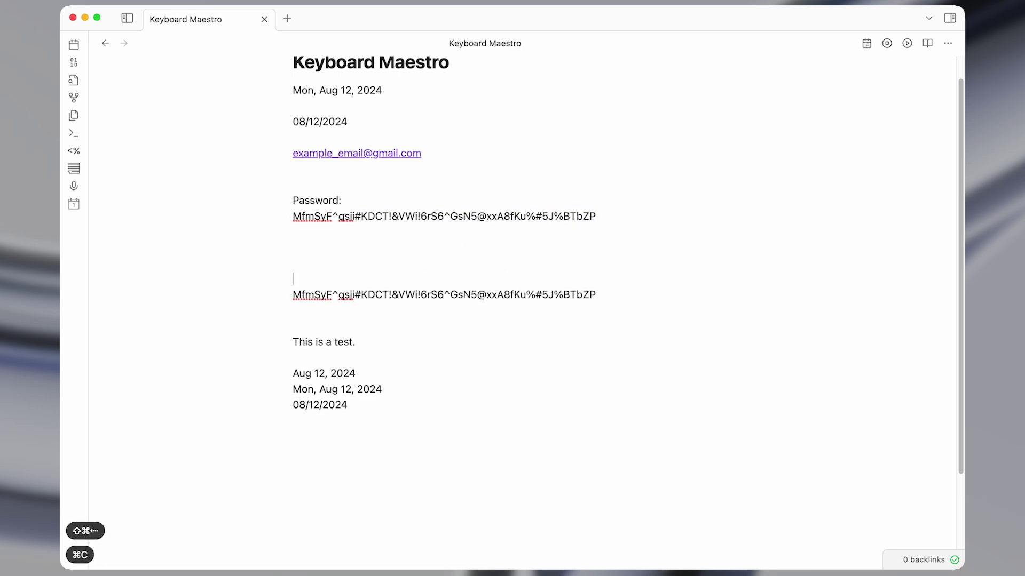
key("Up")
key("Up")
key("Down")
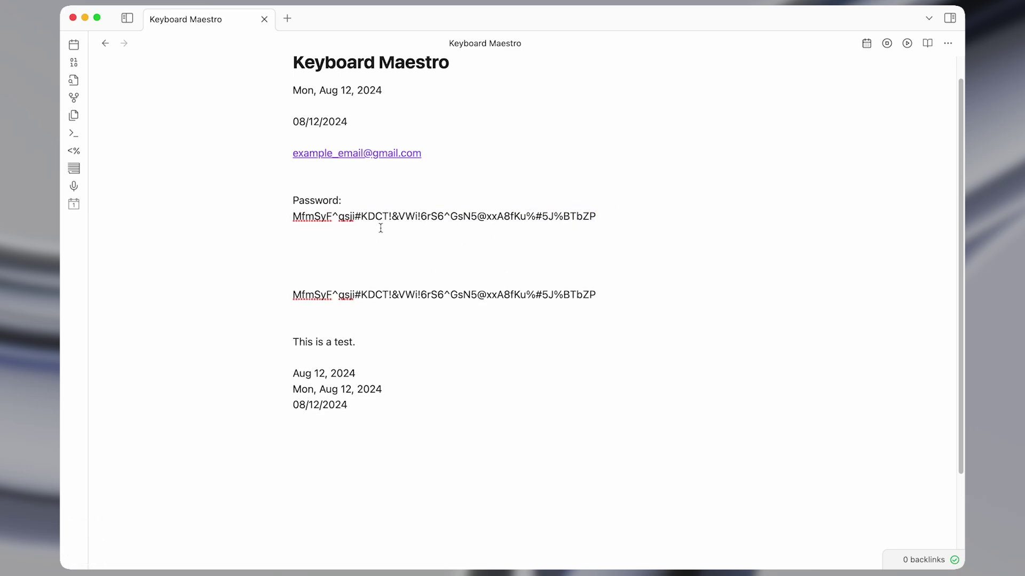
key("alt+shift+i")
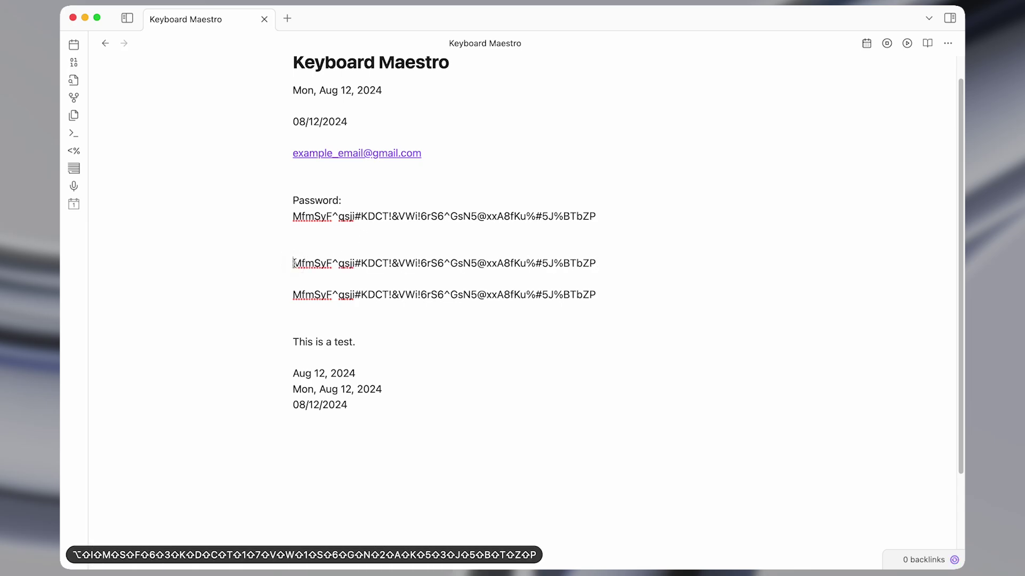
key("shift+super+Right")
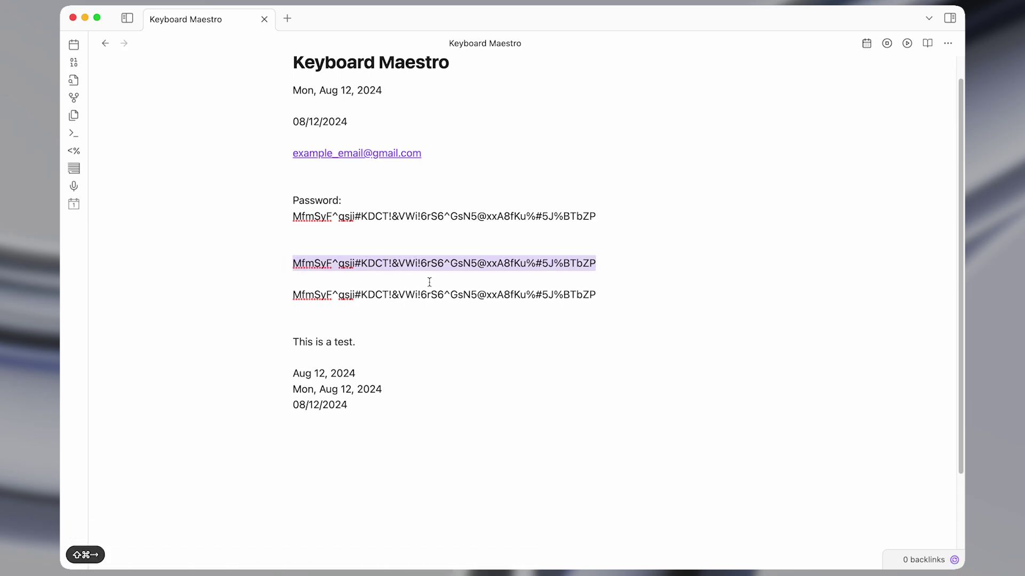
Expand ;e into the e-mail address on a new line at the note's end.
key("super+Down")
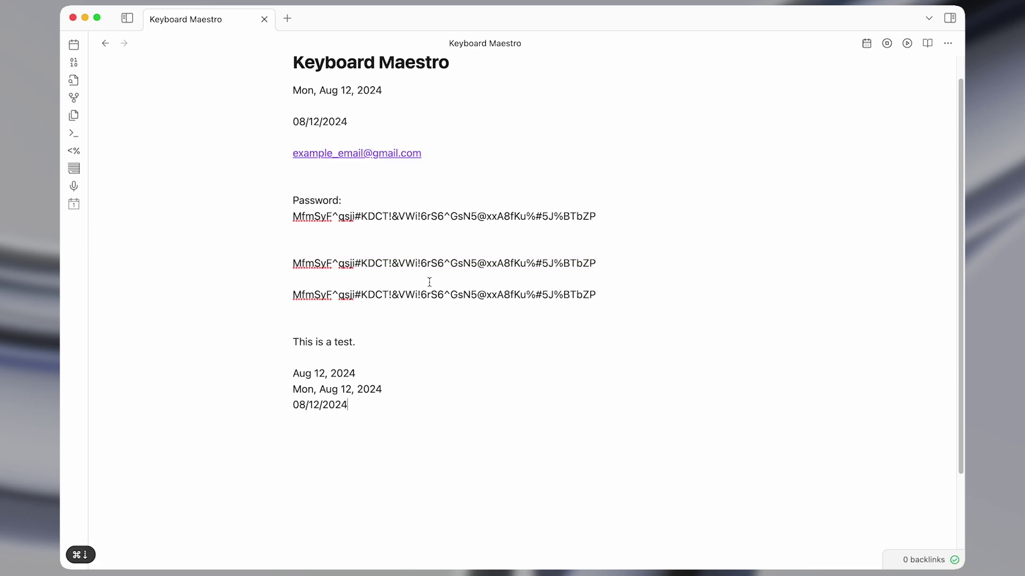
key("Return")
scroll(429, 282, "down", 3)
type(";e")
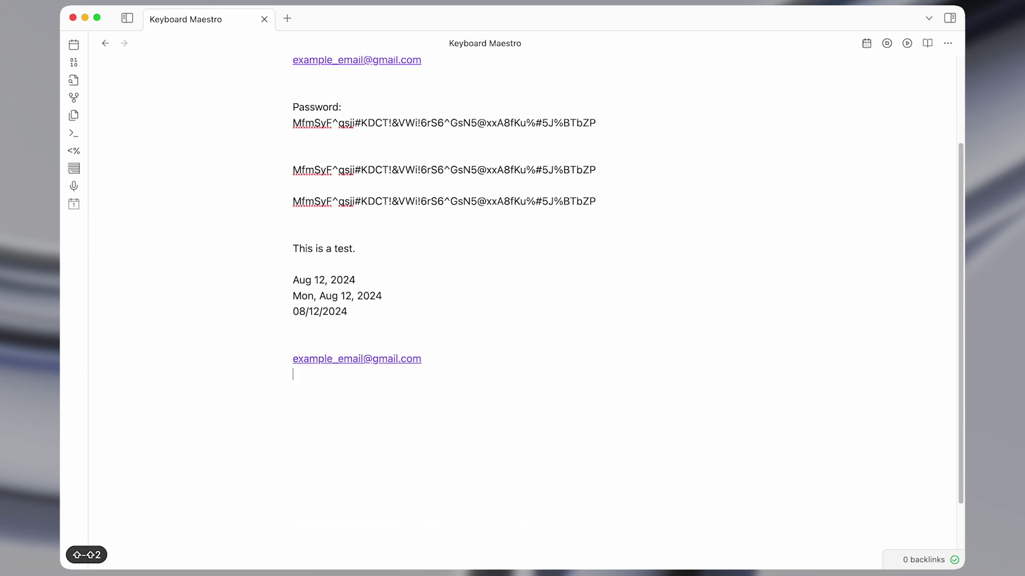
Copy the third password line and type it below the e-mail address.
left_click(636, 198)
key("shift+super+Left")
key("super+c")
left_click(345, 390)
key("alt+shift+i")
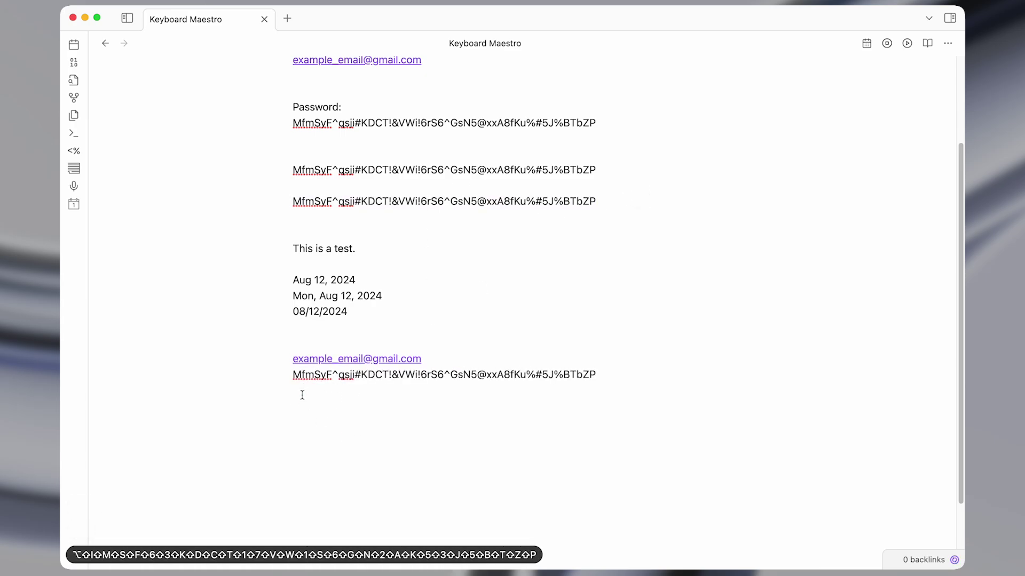
Return to the Keyboard Maestro editor and select the Insert Text by Typing action.
scroll(302, 394, "up", 5)
key("ctrl+alt+w")
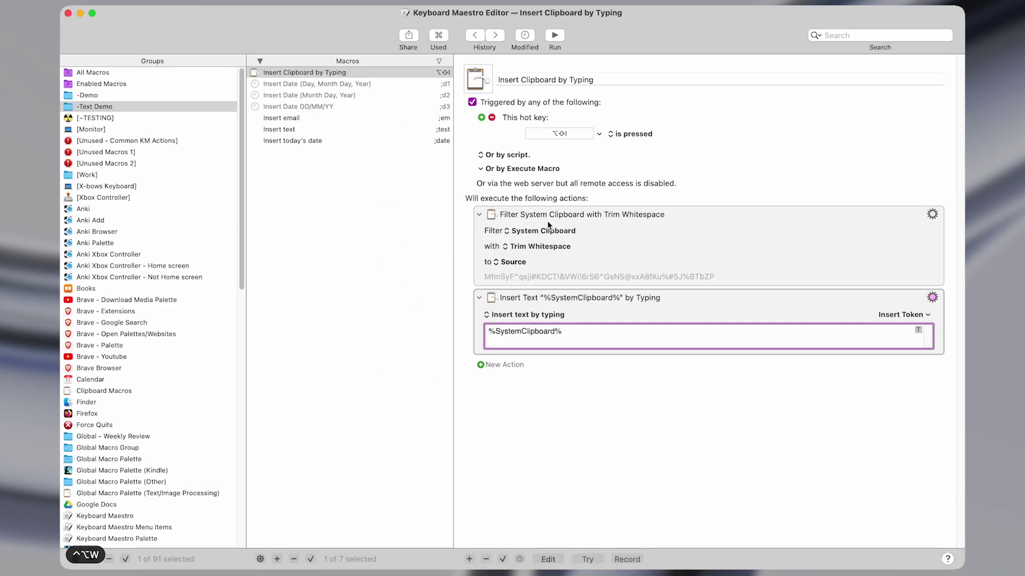
left_click(537, 310)
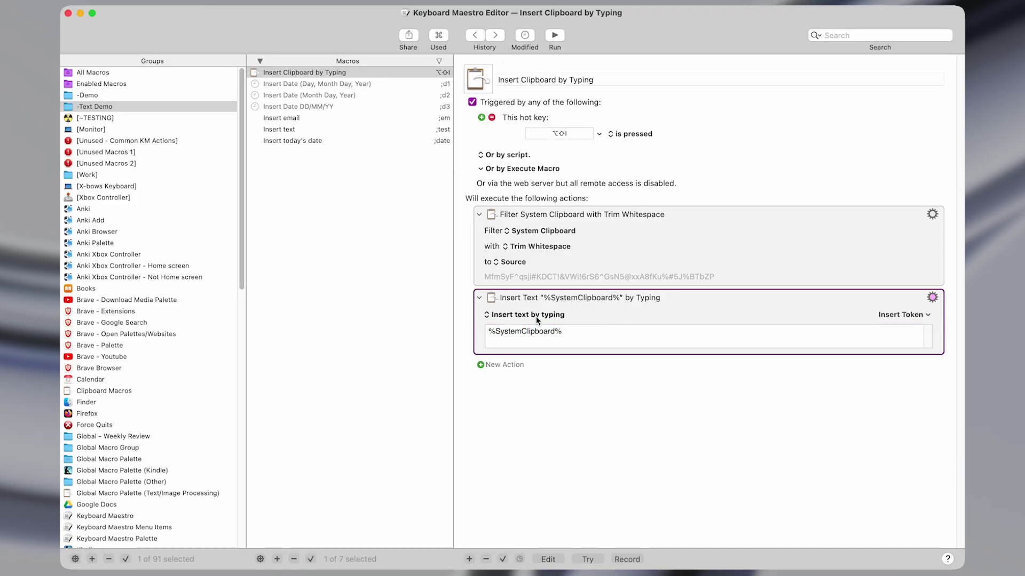